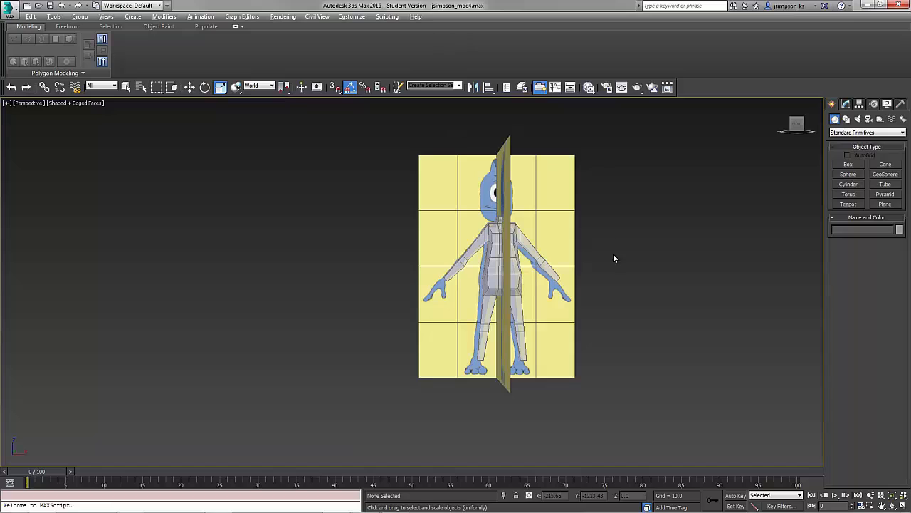
Create a plane by keyboard entry, 9 long and 17.5 wide.
left_click(884, 204)
left_click(866, 268)
left_click(865, 314)
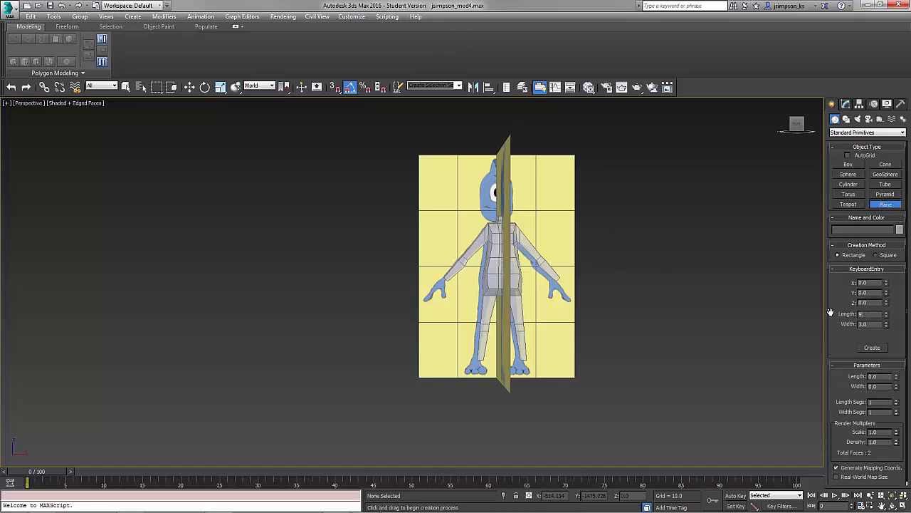
left_click(873, 350)
Clone the plane as two copies lined up beside it.
key("w")
middle_click_drag(646, 390, 609, 411, "alt")
left_click_drag(531, 383, 330, 377)
mouse_move(257, 435)
middle_mouse_down("alt")
mouse_move(283, 443)
mouse_move(326, 425)
middle_mouse_up("alt")
left_click_drag(274, 365, 225, 339, "shift")
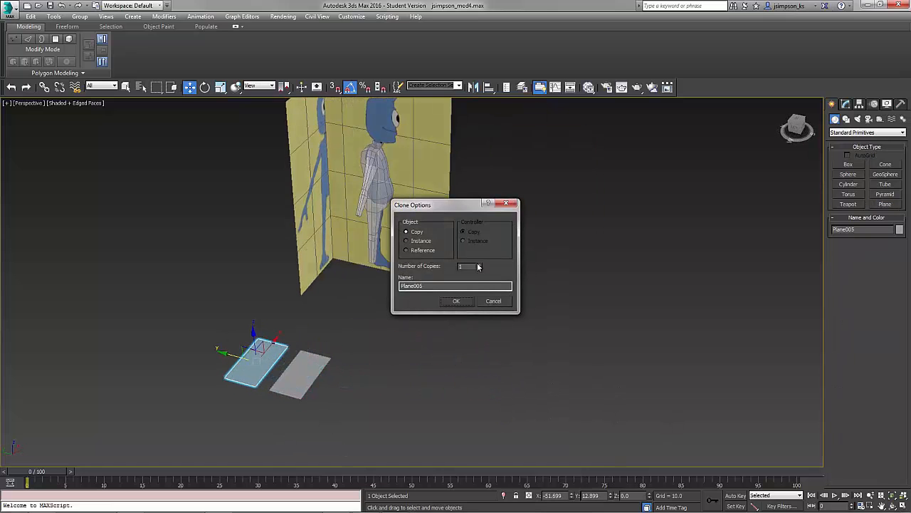
left_click(456, 300)
Select the foot-image plane and scale it uniformly to 65 percent.
middle_click_drag(500, 339, 636, 311, "alt")
left_click(611, 326)
left_click(844, 103)
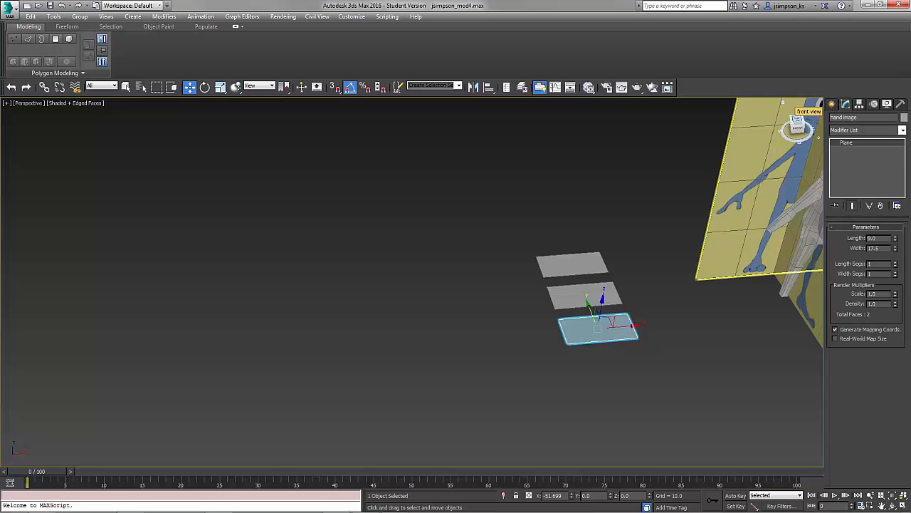
left_click(584, 296)
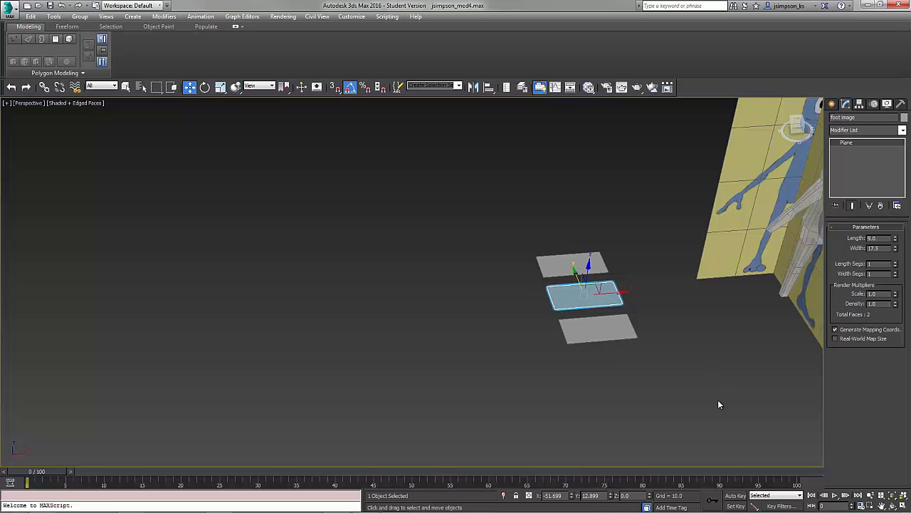
key("r")
key("r")
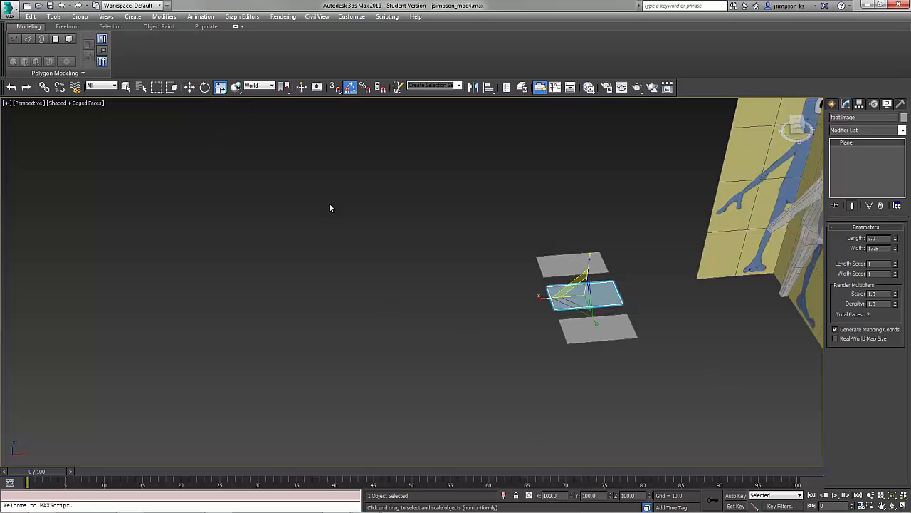
type("65")
key("Return")
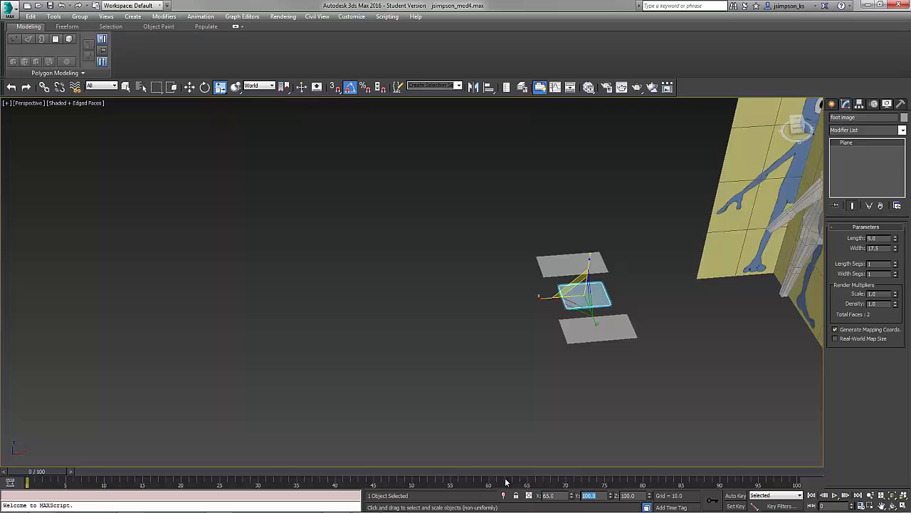
type("60")
key("Return")
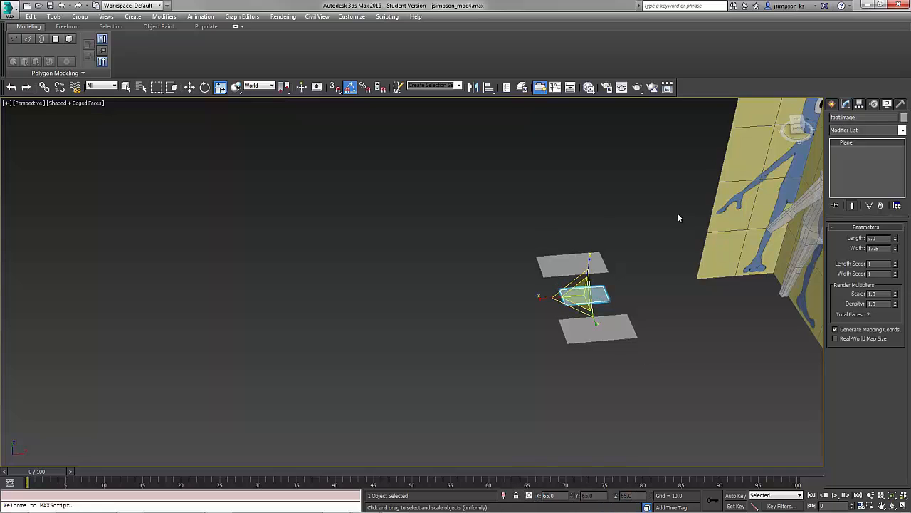
Select the hand-side-image plane and scale it down uniformly.
left_click(573, 265)
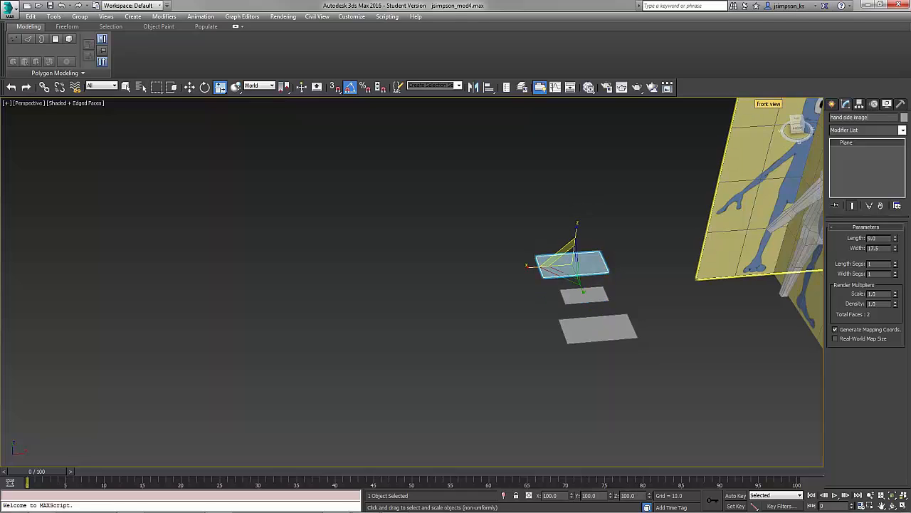
left_click_drag(221, 87, 221, 88)
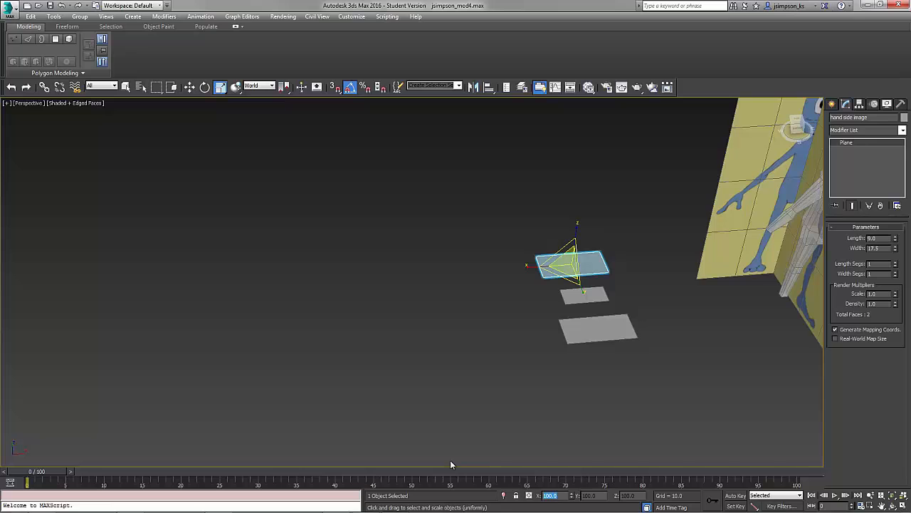
key("Return")
middle_click_drag(701, 275, 641, 311, "alt")
middle_click_drag(641, 311, 529, 287)
Apply the Alien_hand, Alien_Foot and Alien_hand_Side images from the file explorer onto the three small planes.
key("alt+Tab")
left_click(470, 333)
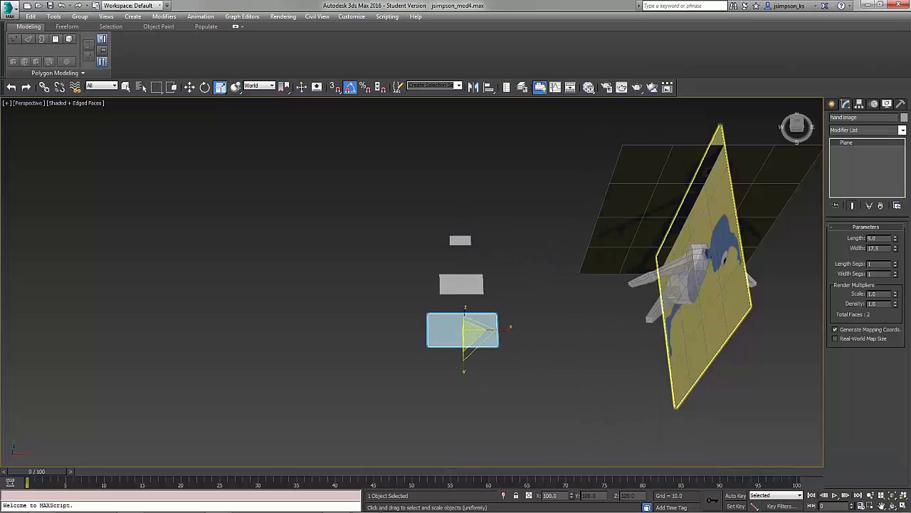
key("alt+Tab")
left_click_drag(896, 75, 886, 80)
left_click_drag(857, 89, 910, 89)
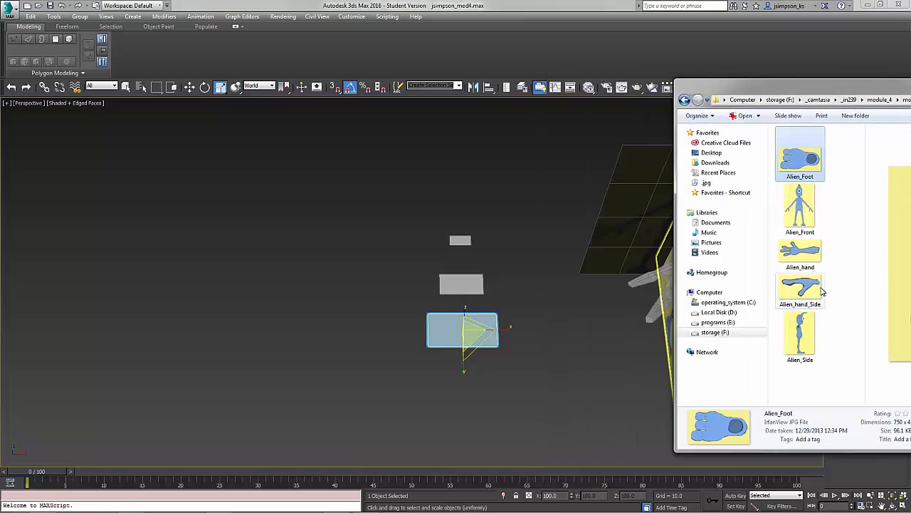
left_click_drag(802, 253, 454, 329)
left_click_drag(800, 288, 462, 283)
left_click_drag(457, 247, 457, 247)
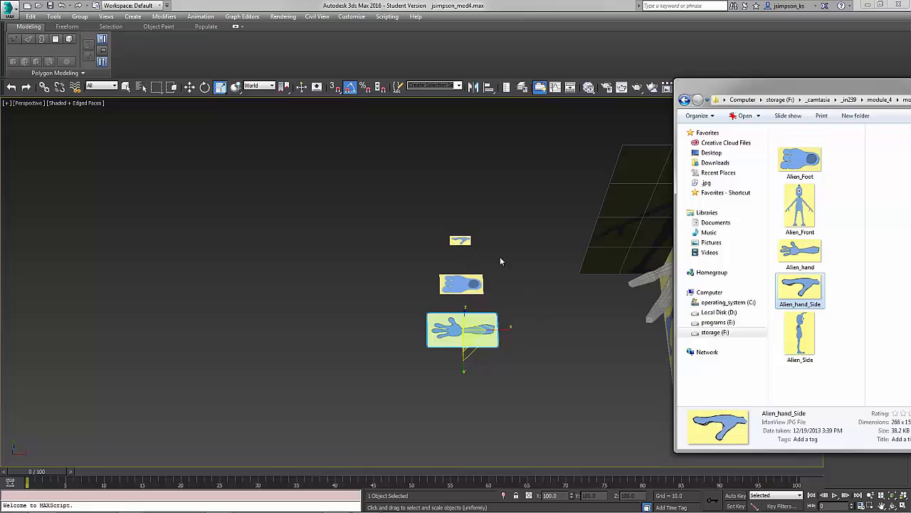
left_click(784, 103)
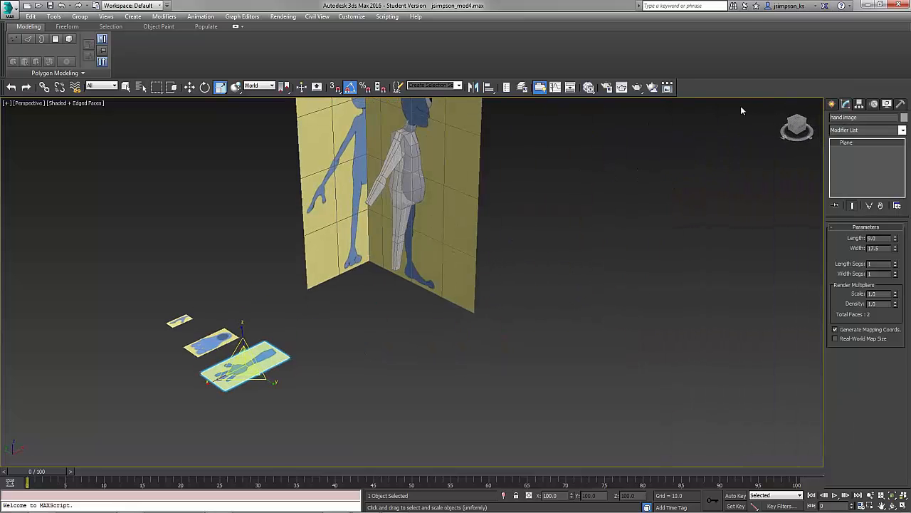
left_click(796, 121)
scroll(356, 217, "up", 5)
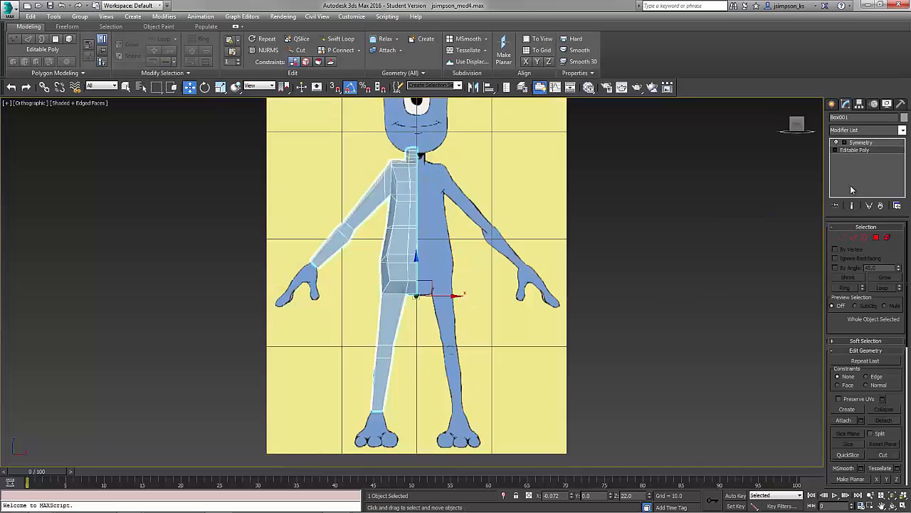
Create a box in the front view and move it up over the alien's head.
left_click(832, 103)
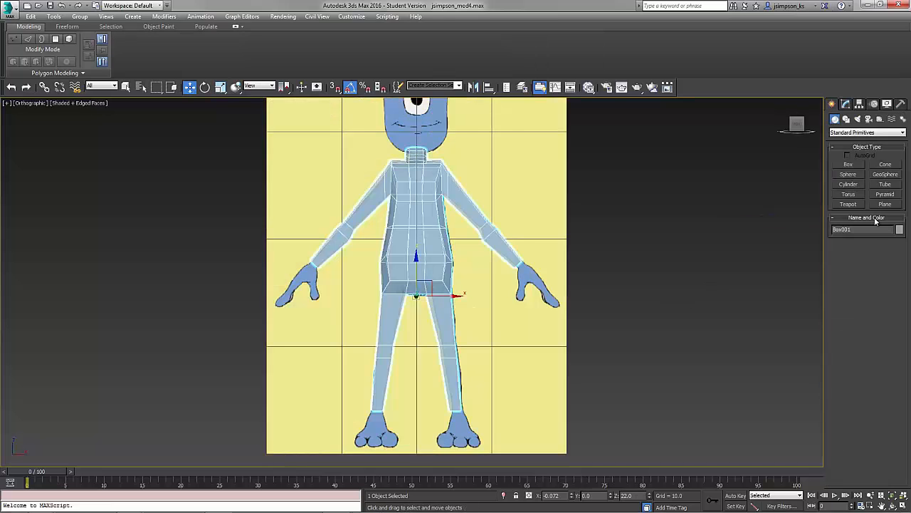
left_click(848, 164)
left_click_drag(385, 357, 450, 453)
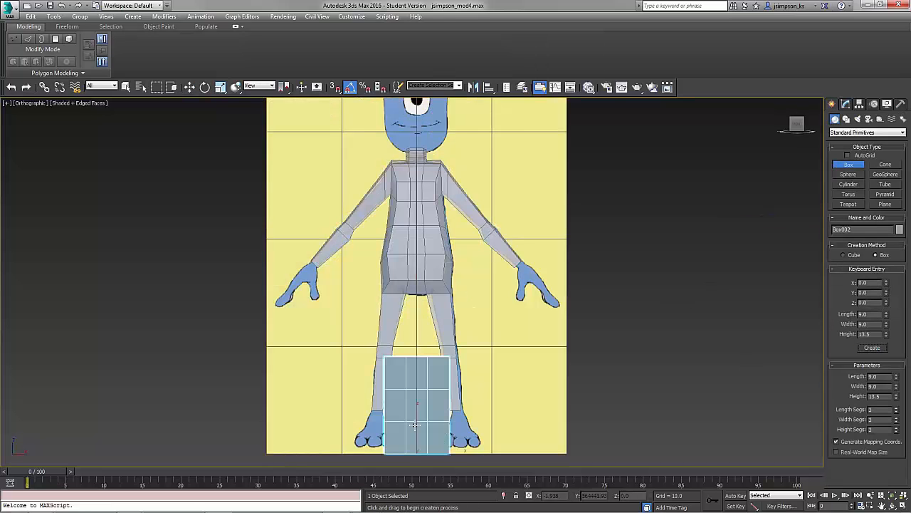
left_click(493, 88)
left_click(429, 242)
left_click(457, 335)
middle_click_drag(345, 337, 427, 339, "alt")
left_click_drag(417, 261, 416, 119)
Position the box over the head in the side view and return to the front view.
left_click(796, 124)
middle_click_drag(553, 228, 530, 230)
middle_click_drag(432, 204, 444, 283)
left_click_drag(382, 233, 390, 233)
middle_click_drag(421, 351, 435, 244)
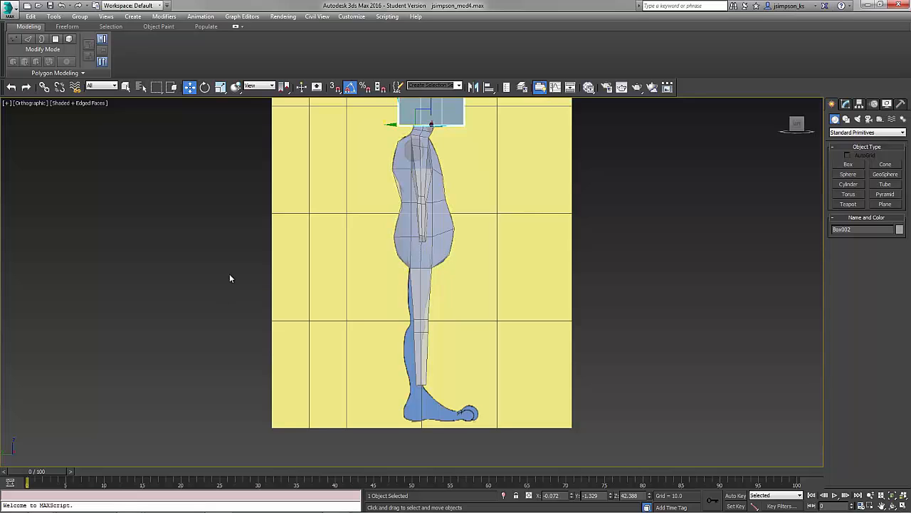
key("f")
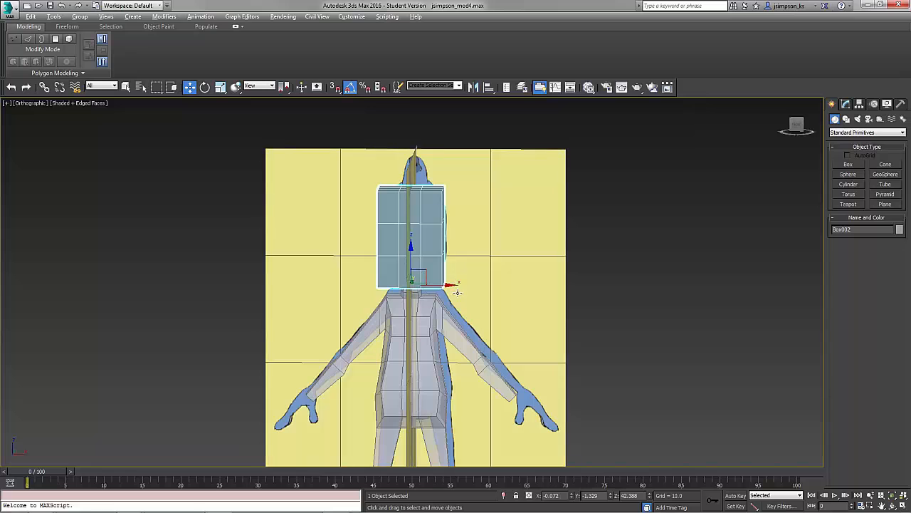
Make the box see-through and convert it to an Editable Poly.
key("alt+x")
right_click(419, 222)
left_click(545, 327)
middle_click_drag(462, 205, 473, 240)
left_click(840, 238)
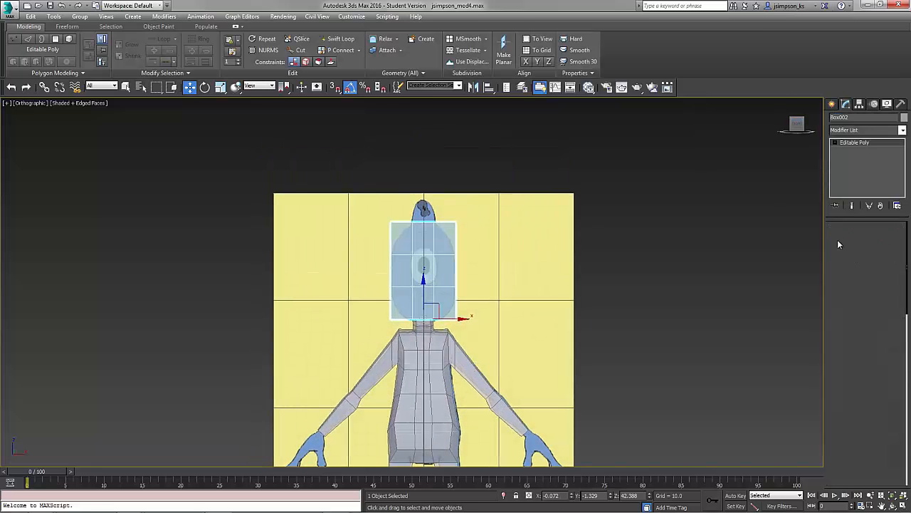
Move the box's vertices to fit the head outline in the front view.
left_click_drag(445, 232, 468, 207)
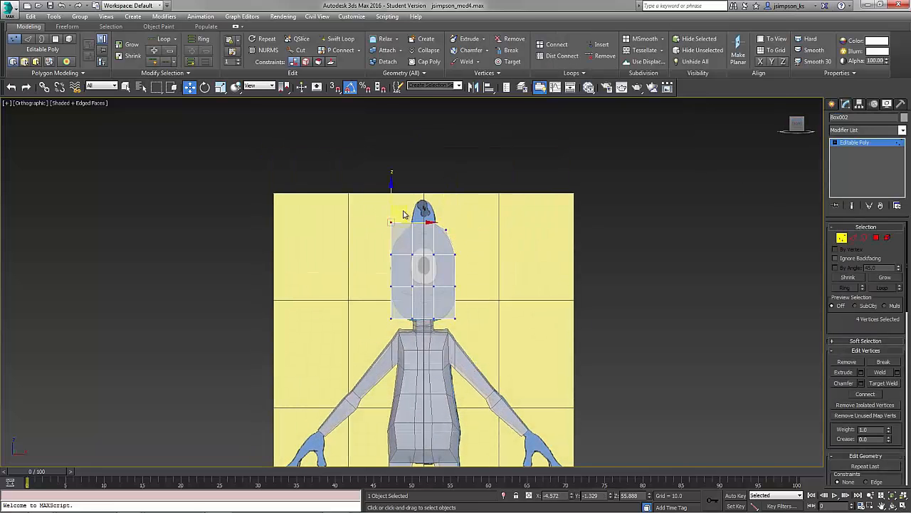
left_click_drag(404, 212, 413, 219)
left_click_drag(381, 327, 403, 307)
left_click_drag(407, 306, 410, 299)
left_click_drag(446, 307, 467, 331)
left_click_drag(469, 304, 465, 296)
middle_click_drag(464, 294, 538, 286, "alt")
left_click_drag(401, 206, 439, 242)
Adjust the head's vertices to match the head profile in the side view.
left_click_drag(408, 210, 411, 226)
mouse_move(401, 301)
left_mouse_down()
mouse_move(447, 327)
mouse_move(433, 326)
mouse_move(412, 289)
left_mouse_up()
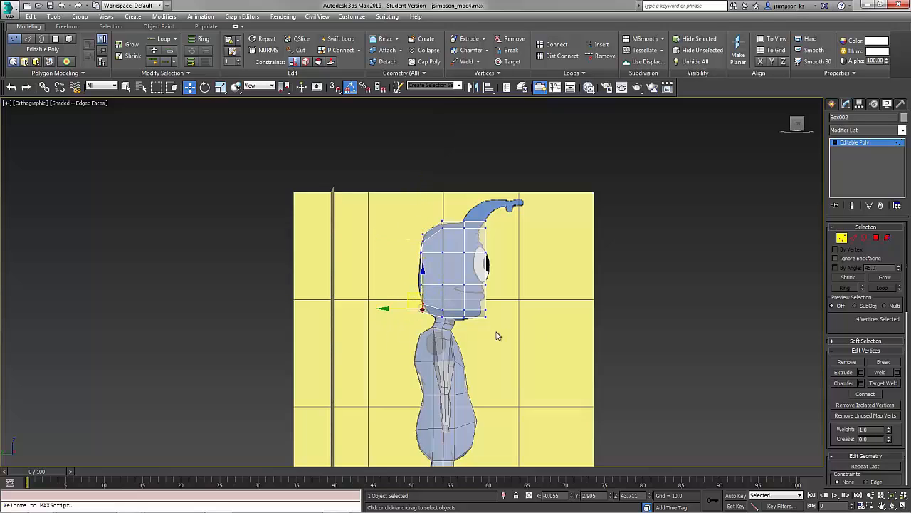
left_click_drag(494, 338, 466, 300)
middle_click_drag(467, 300, 436, 352)
left_click_drag(472, 291, 445, 261)
left_click_drag(445, 262, 445, 268)
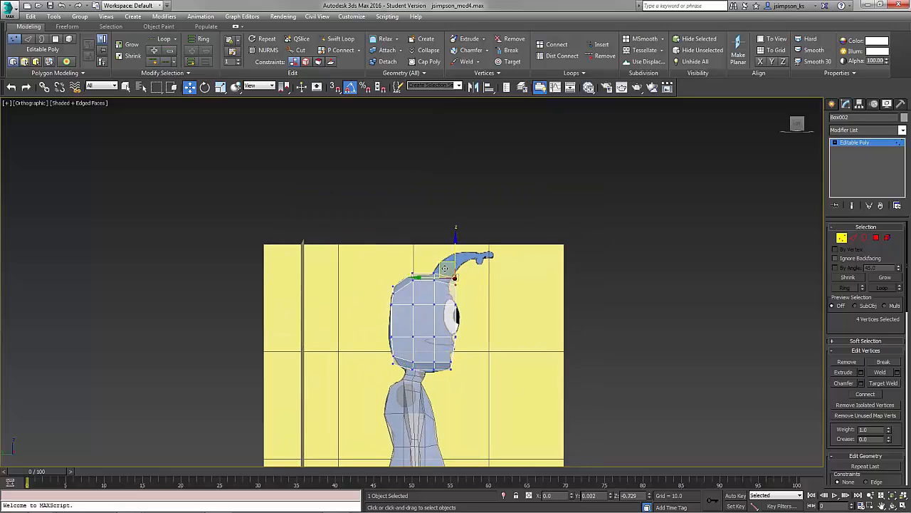
middle_click_drag(436, 274, 716, 260, "alt")
Select the head's top polygon and extrude it 2.9 toward the antenna.
left_click(843, 238)
left_click(877, 238)
left_click(430, 279)
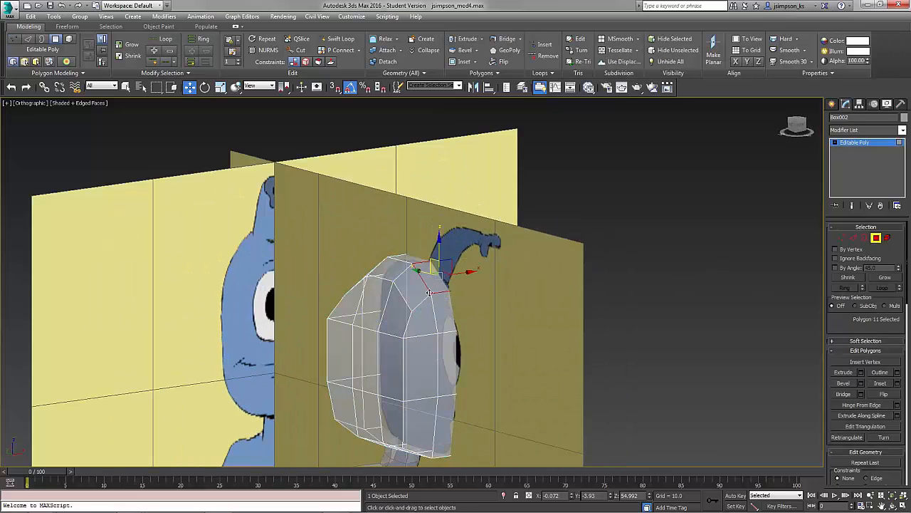
middle_click_drag(430, 279, 467, 293, "alt")
left_click(860, 373)
left_click_drag(419, 301, 418, 349)
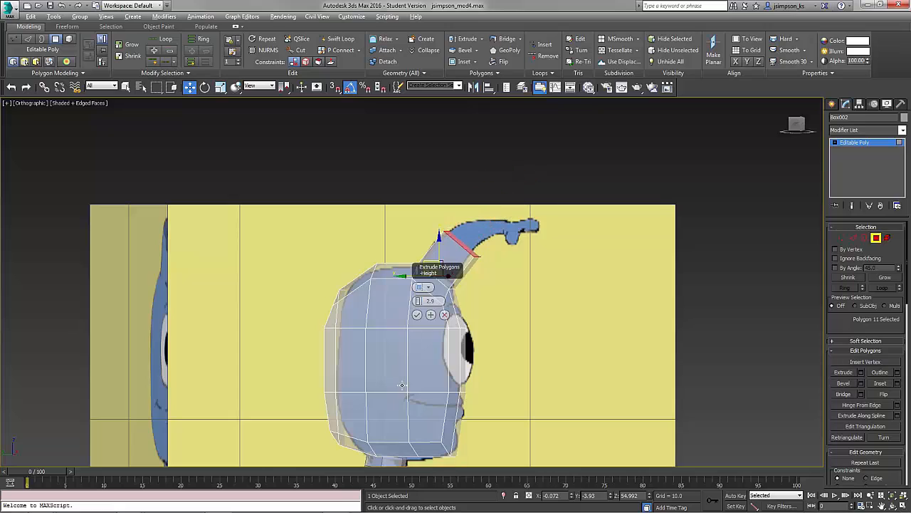
left_click(796, 124)
middle_click_drag(500, 321, 536, 336)
left_click(418, 314)
Extrude the top polygon again in local coordinates and move it along the antenna curve.
left_click_drag(507, 254, 500, 252)
left_click(260, 85)
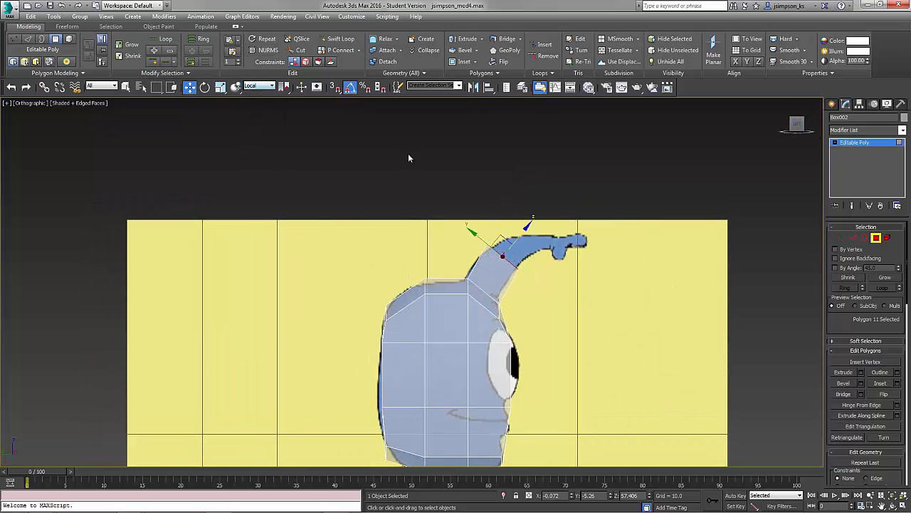
left_click(260, 121)
left_click(861, 373)
left_click(419, 313)
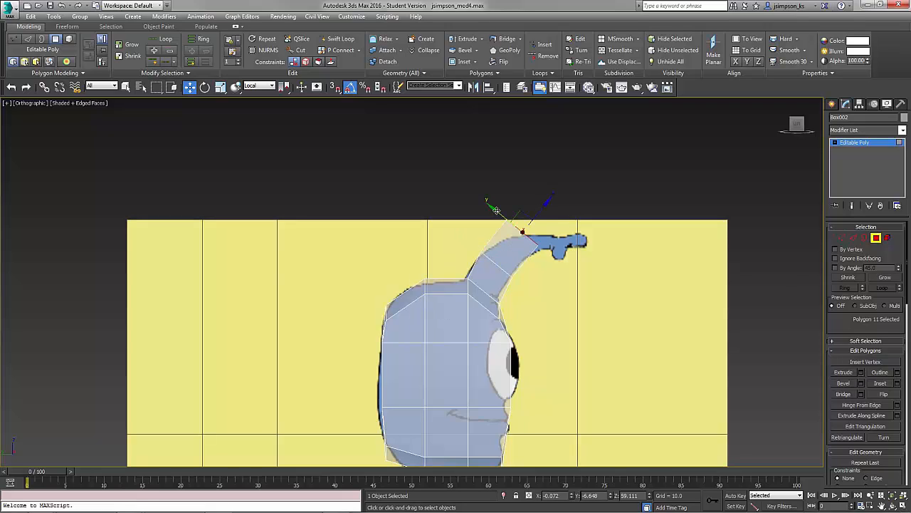
left_click_drag(511, 221, 535, 235)
key("r")
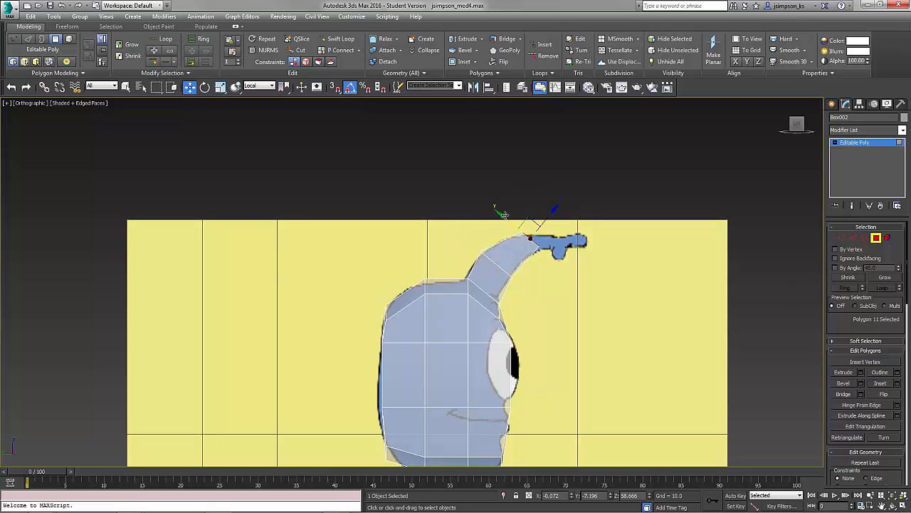
key("e")
key("w")
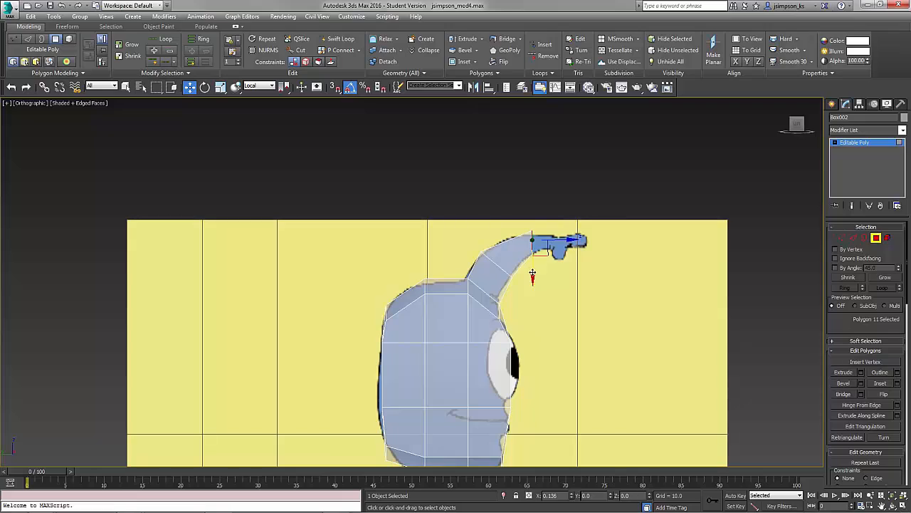
key("r")
Extrude the antenna tip polygon twice, by 1.672 and then 1.407.
left_click(861, 373)
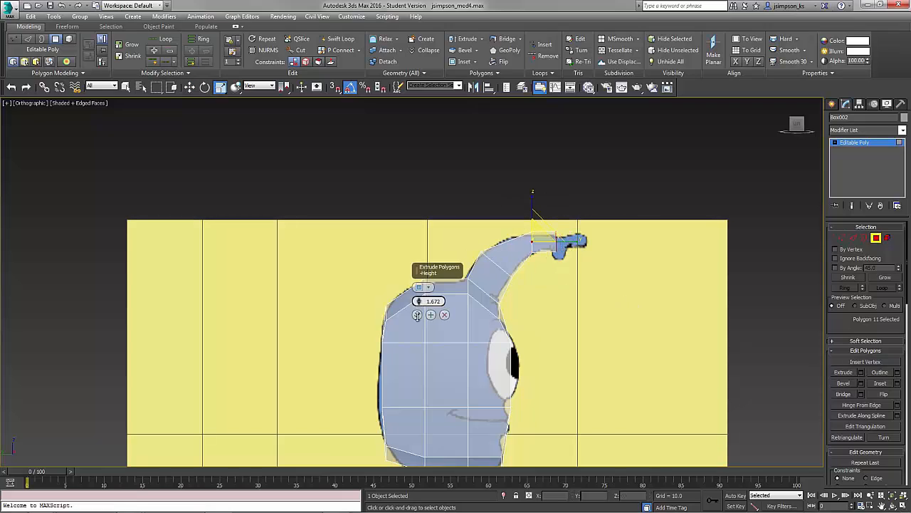
left_click(417, 314)
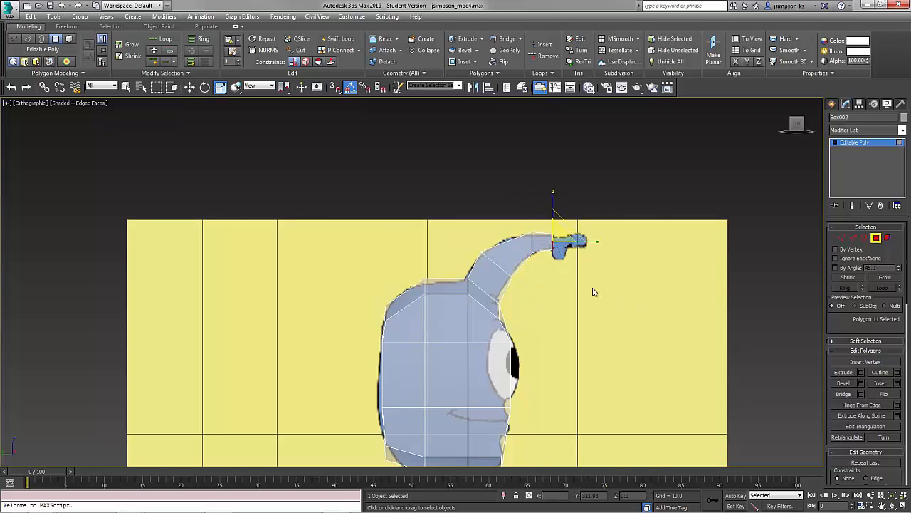
left_click(861, 373)
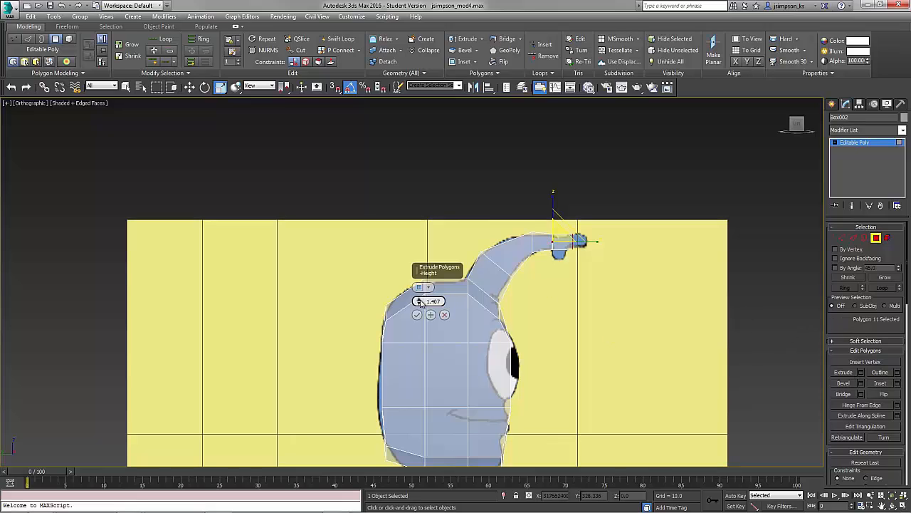
left_click(420, 315)
Set local coordinates and move the antenna tip polygon down to follow the reference.
key("e")
key("r")
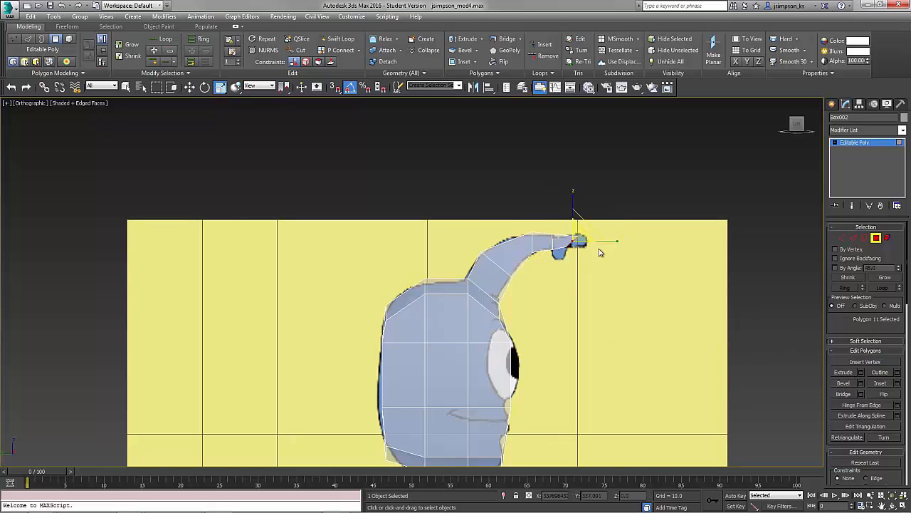
left_click(260, 85)
left_click(256, 120)
key("w")
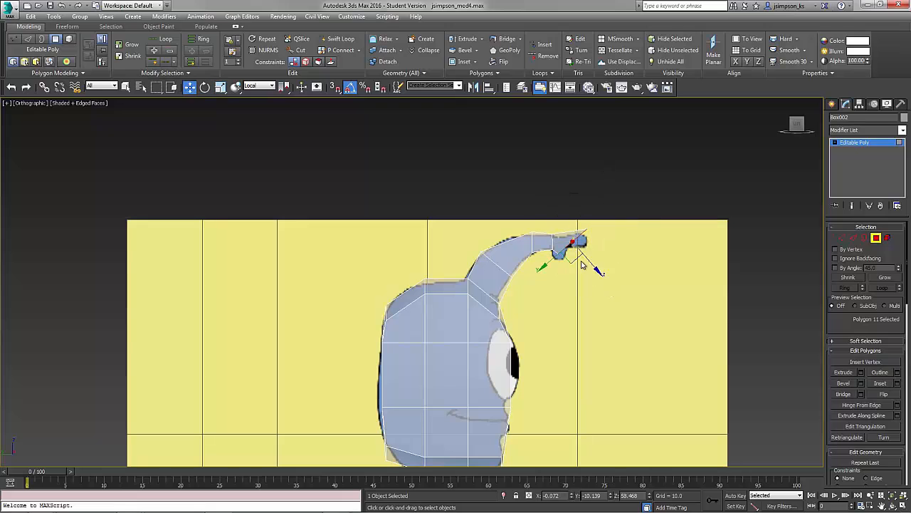
mouse_move(641, 285)
middle_mouse_down("alt")
mouse_move(626, 284)
mouse_move(649, 285)
mouse_move(601, 285)
mouse_move(641, 302)
middle_mouse_up("alt")
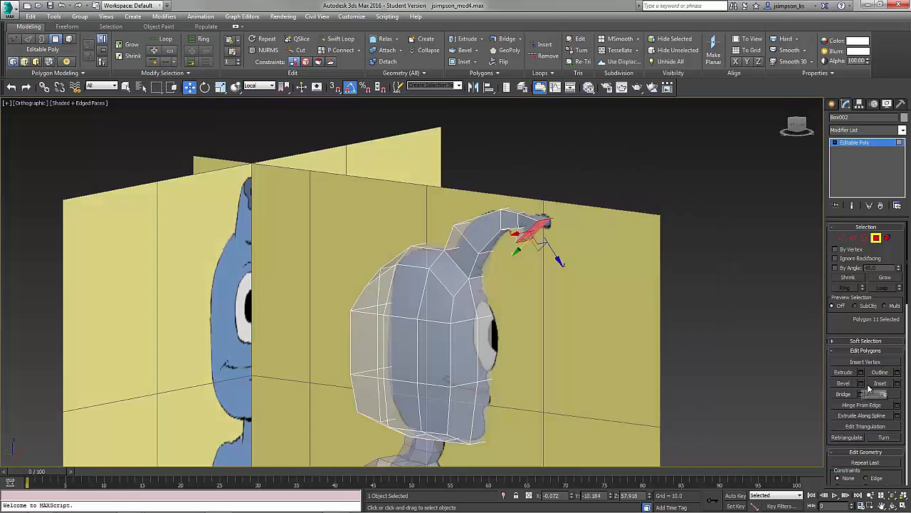
Inset the antenna tip polygon by 0.249.
left_click(897, 383)
middle_click_drag(531, 296, 500, 262, "alt")
scroll(500, 262, "up", 6)
left_click_drag(419, 301, 418, 325)
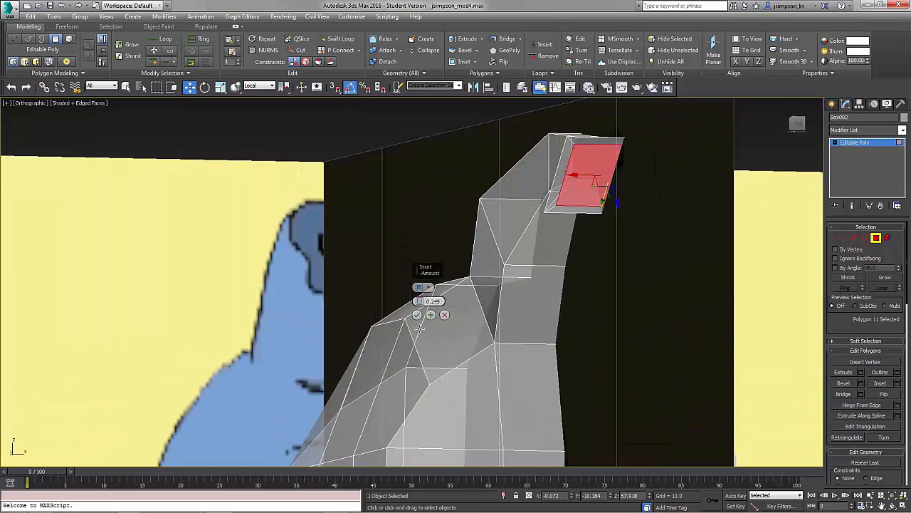
left_click(417, 315)
Extrude the inset antenna tip polygon once more.
middle_click_drag(646, 328, 685, 329, "alt")
left_click(861, 373)
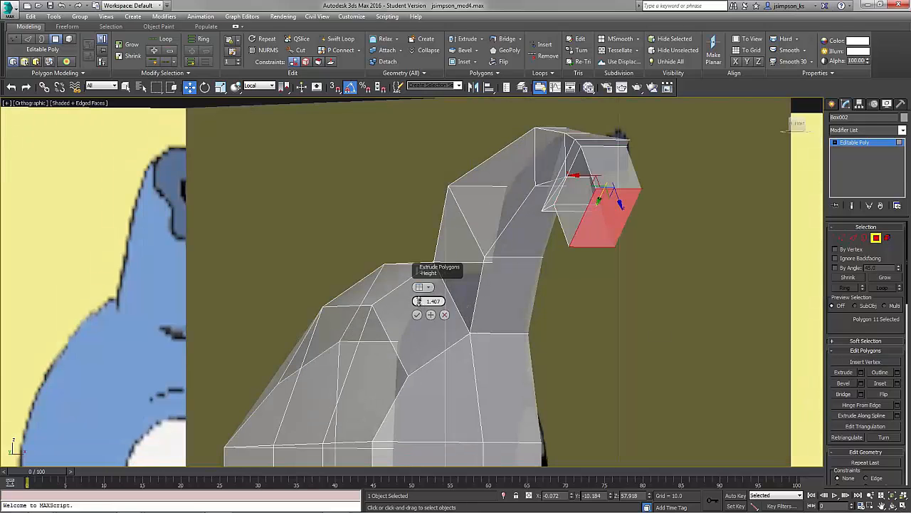
left_click_drag(419, 302, 414, 365)
middle_click_drag(498, 322, 452, 293, "alt")
scroll(490, 288, "down", 5)
left_click(417, 314)
In the front view, select four vertices around the head's eye area and move them slightly upward in World coordinates.
left_click(876, 240)
middle_click_drag(598, 349, 683, 227)
middle_click_drag(684, 228, 640, 286, "alt")
left_click(797, 126)
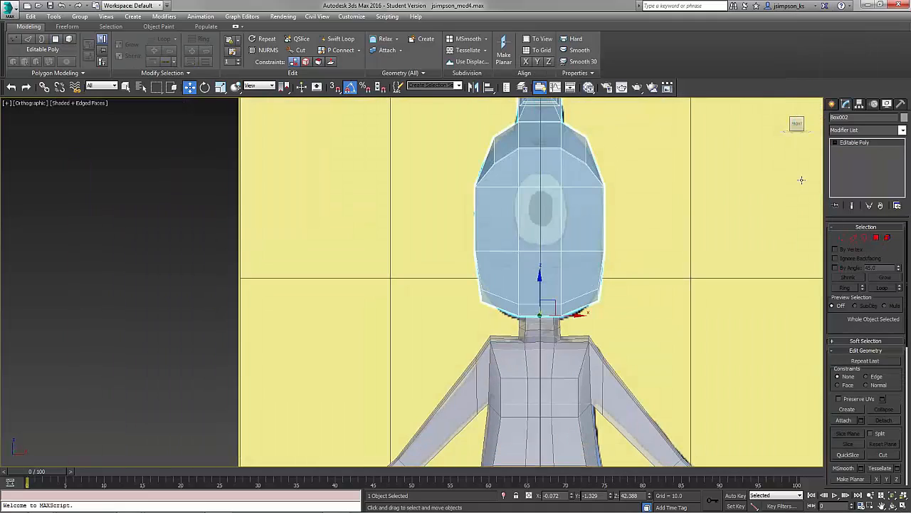
left_click(842, 237)
left_click(518, 185)
left_click(561, 188, "ctrl")
left_click(518, 249, "ctrl")
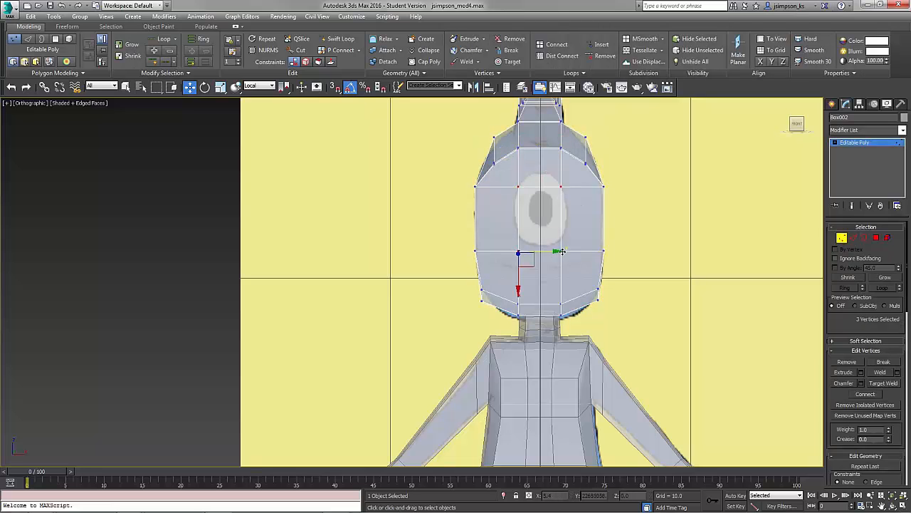
left_click(561, 250, "ctrl")
left_click(259, 86)
left_click(256, 110)
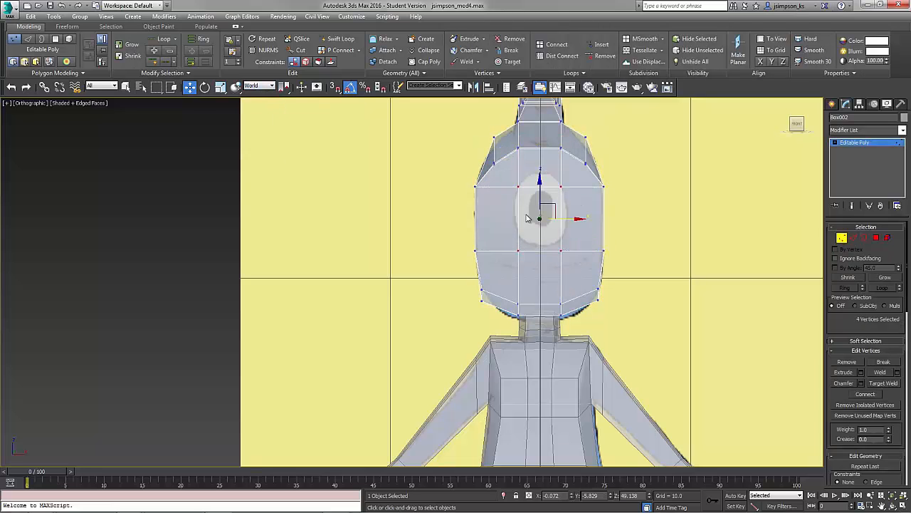
left_click_drag(539, 190, 543, 178)
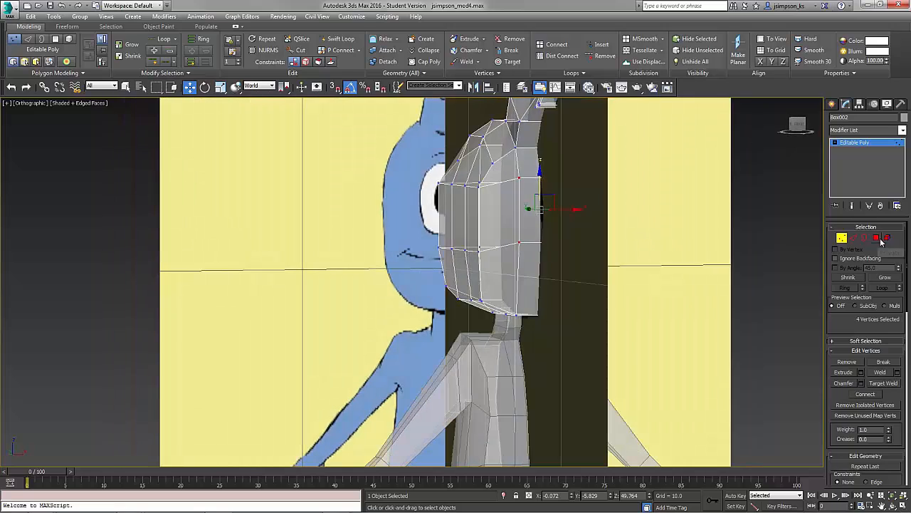
left_click(876, 237)
left_click(897, 371)
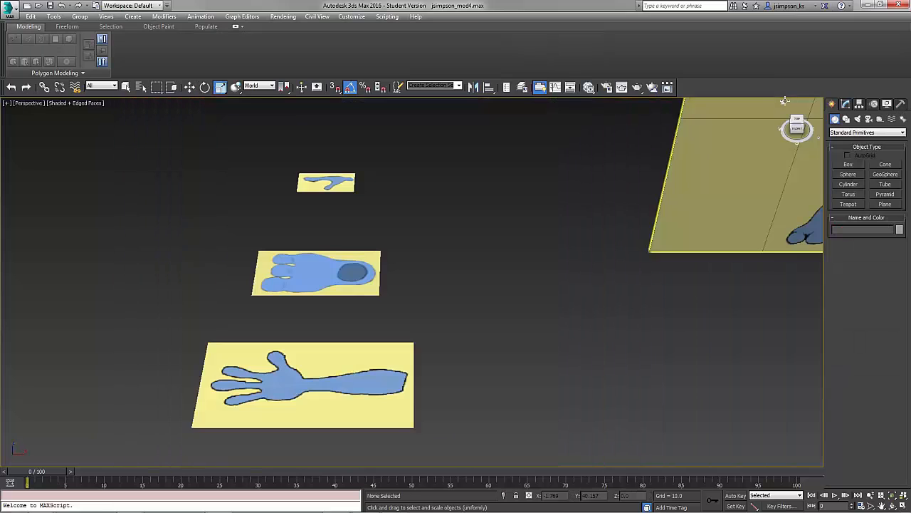
Create a box with length 3.0, width 3.5 and height 1.5 using keyboard entry.
middle_click_drag(698, 185, 854, 137, "alt")
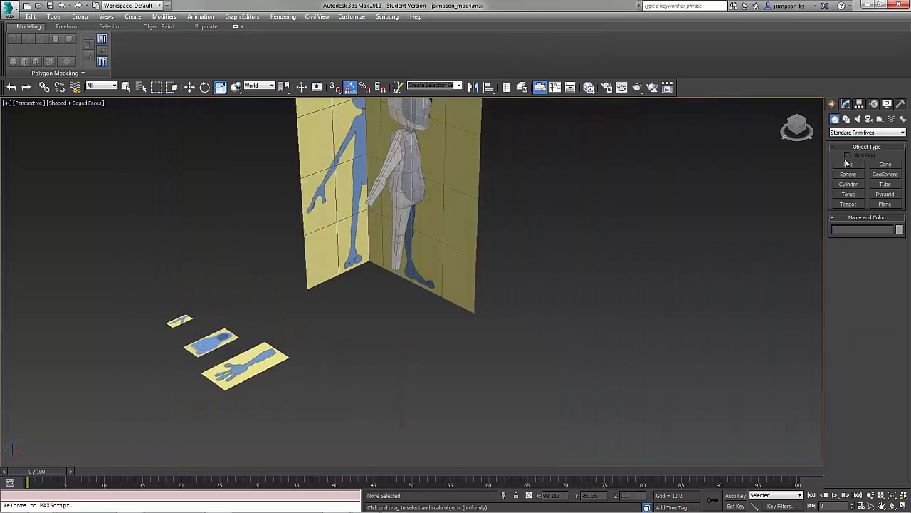
left_click(846, 165)
left_click(868, 269)
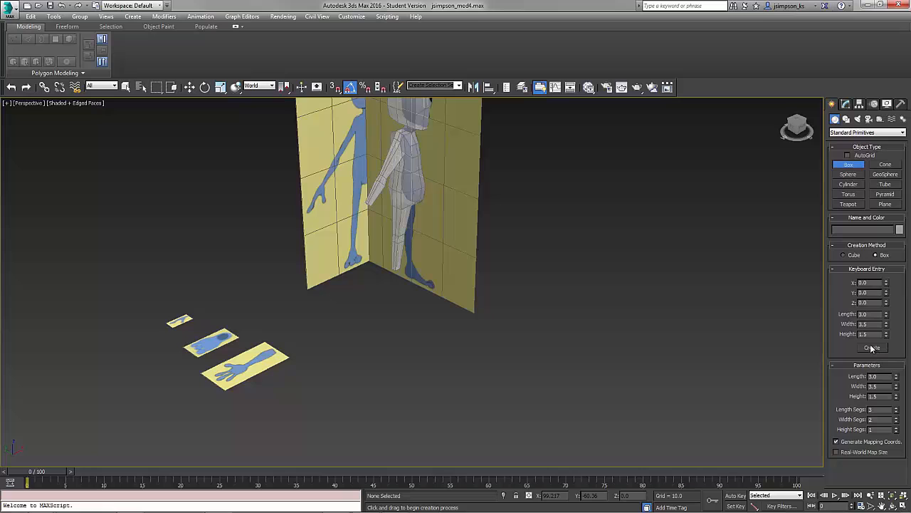
left_click(871, 347)
left_click(847, 105)
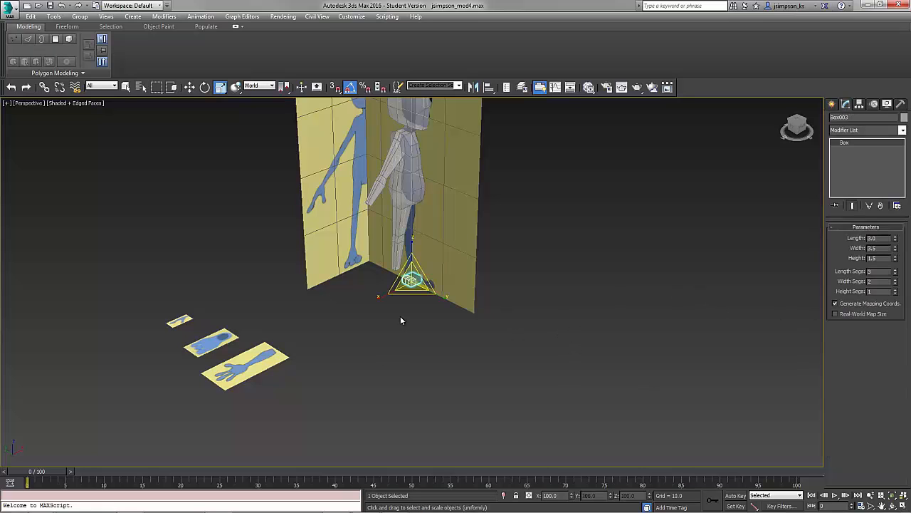
Move the new box onto the palm area of the hand reference plane.
key("w")
left_click_drag(420, 274, 250, 349)
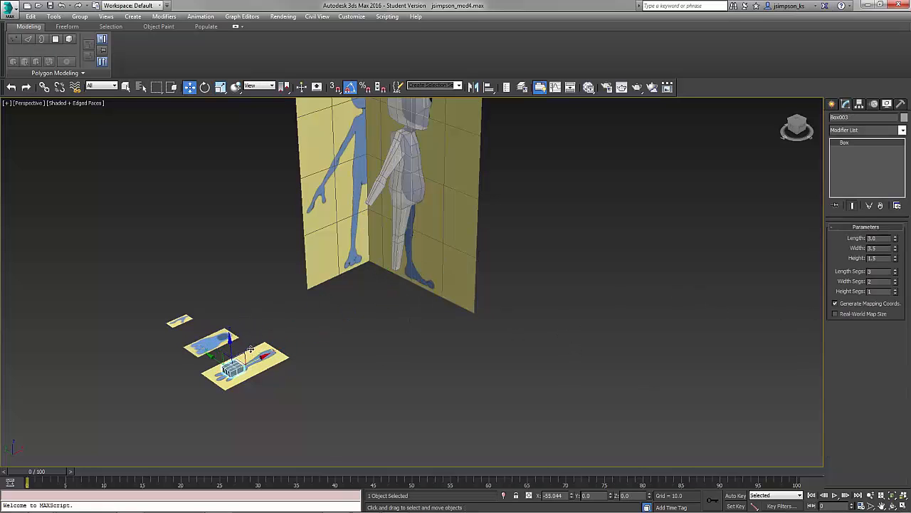
middle_click_drag(251, 349, 390, 329, "alt")
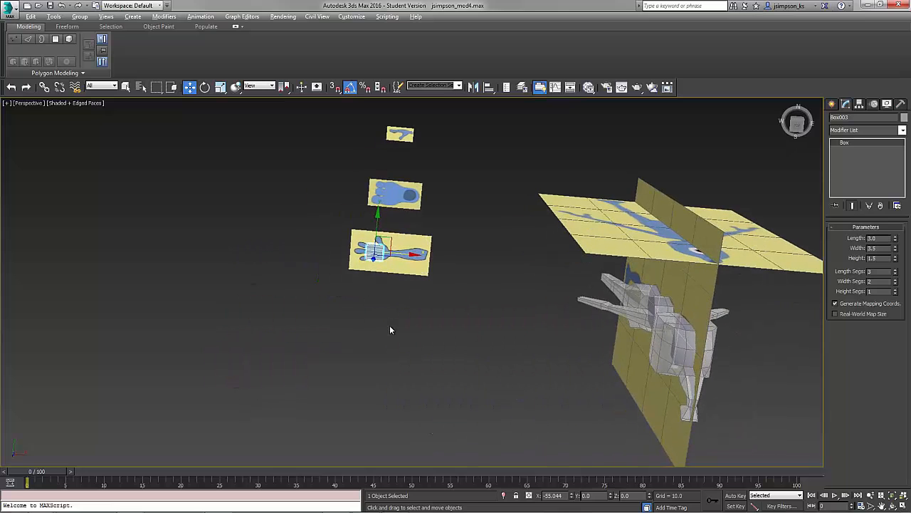
scroll(336, 253, "up", 8)
middle_click_drag(531, 434, 436, 360)
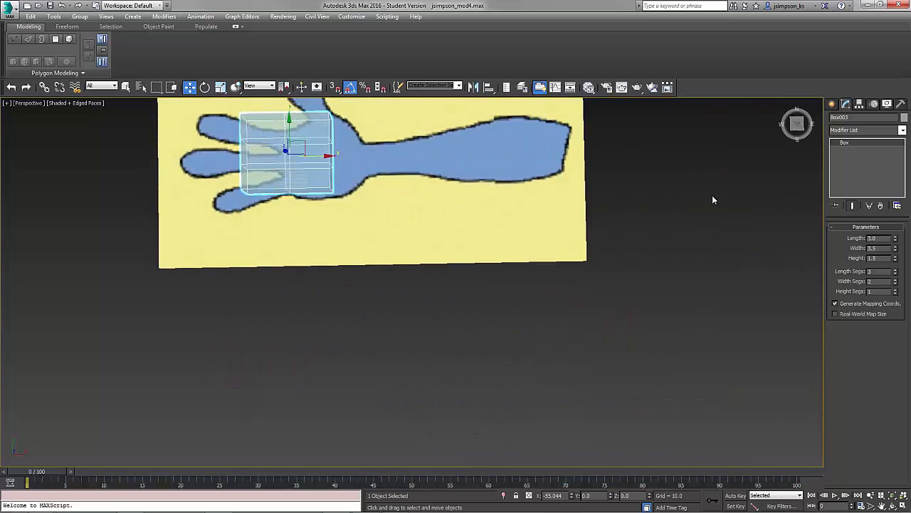
left_click(797, 124)
middle_click_drag(403, 229, 543, 407)
left_click_drag(452, 332, 481, 331)
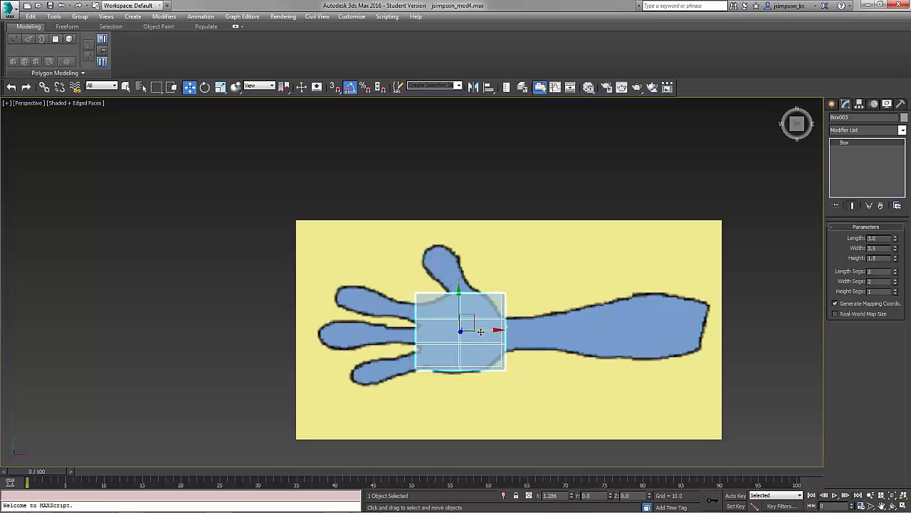
mouse_move(466, 392)
middle_mouse_down("alt")
mouse_move(485, 355)
mouse_move(458, 328)
mouse_move(466, 388)
middle_mouse_up("alt")
Convert the box to an editable poly and adjust its vertices to fit the palm outline.
right_click(472, 351)
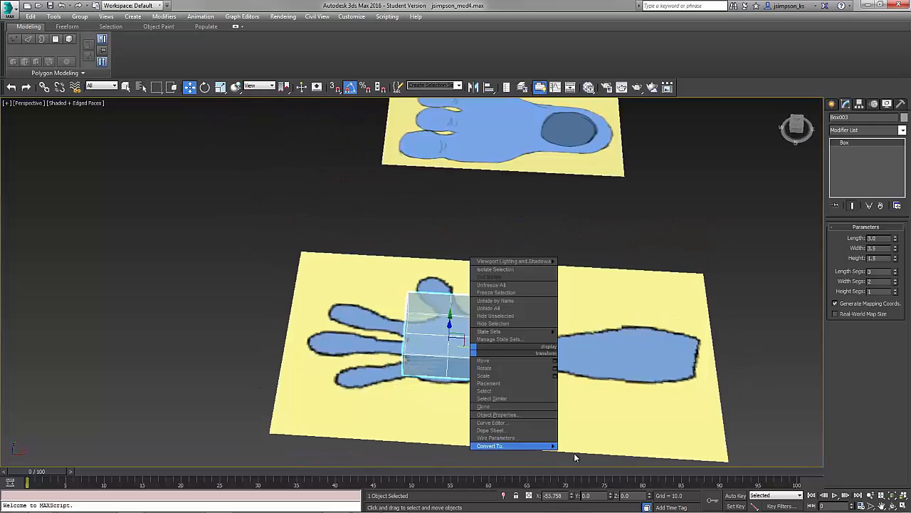
left_click(584, 456)
left_click(841, 238)
left_click(798, 124)
left_click_drag(439, 240, 422, 261)
left_click_drag(443, 327, 416, 287)
scroll(398, 299, "up", 6)
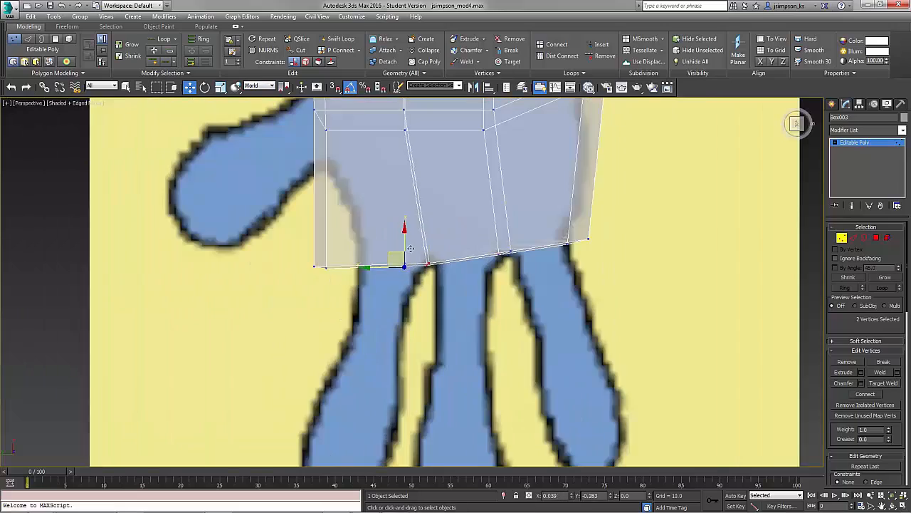
middle_click_drag(396, 259, 509, 374)
left_click_drag(381, 249, 392, 249)
Select the palm's thumb-side polygon and rotate and scale it toward the thumb.
left_click(876, 238)
middle_click_drag(541, 398, 523, 373, "alt")
left_click(563, 327)
key("e")
key("shift+z")
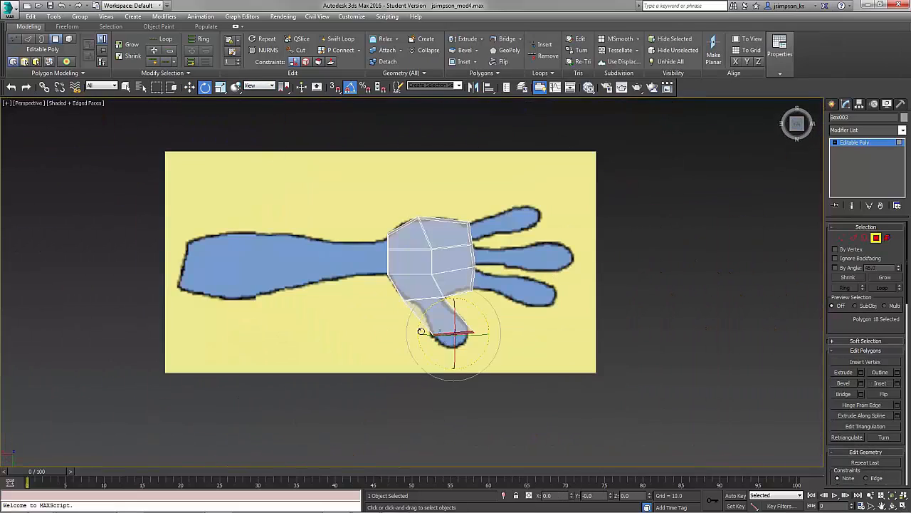
key("r")
middle_click_drag(399, 313, 384, 205, "alt")
Extrude the thumb polygon several times to form the thumb.
left_click(861, 372)
left_click(417, 314)
scroll(399, 306, "up", 5)
scroll(399, 306, "down", 5)
left_click(860, 372)
left_click(429, 288)
left_click(452, 316)
left_click(417, 314)
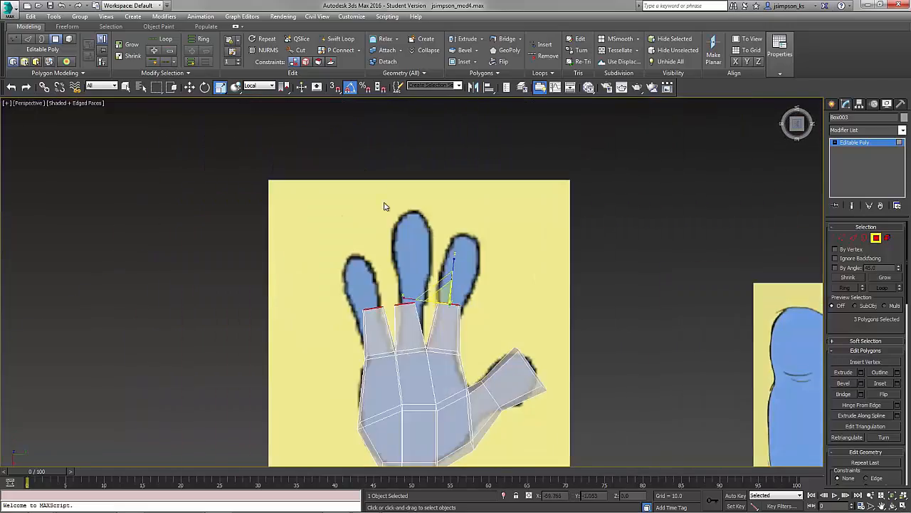
Move and extrude the three finger-tip polygons along the fingers of the reference.
left_click(411, 297)
key("e")
key("w")
middle_click_drag(435, 280, 370, 306, "alt")
left_click(860, 372)
left_click(417, 314)
Scale a finger-tip polygon and extrude the finger tips further to shape the fingers.
left_click(269, 342)
middle_click_drag(270, 341, 299, 192, "alt")
key("r")
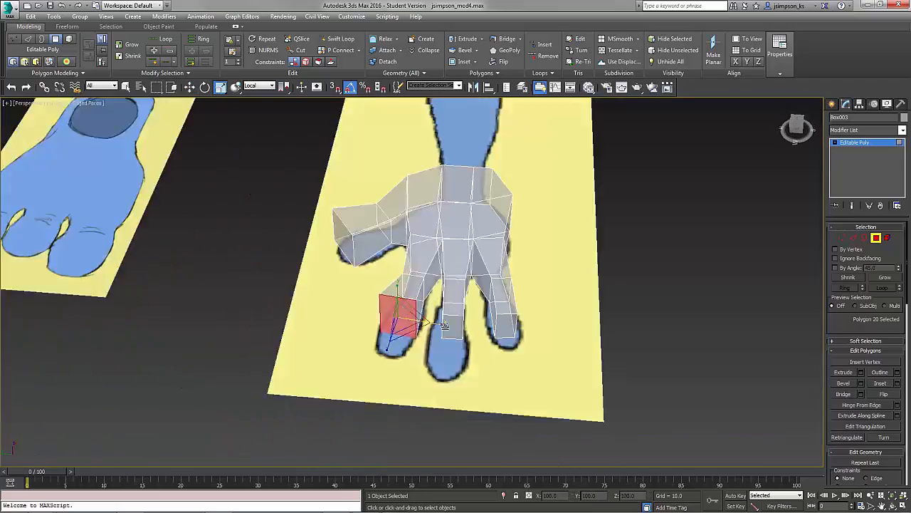
middle_click_drag(427, 321, 455, 299, "alt")
left_click(390, 327)
left_click(445, 321, "ctrl")
left_click(860, 372)
left_click(417, 314)
middle_click_drag(417, 399, 356, 214, "alt")
Deselect the hand and toggle NURMS smoothing on and off to preview it.
left_click(204, 285)
left_click(860, 372)
left_click(268, 50)
left_click(268, 50)
Create a box about 4.9 by 7.5 over the foot reference plane and convert it to an editable poly.
left_click(797, 124)
left_click(832, 104)
left_click(850, 164)
left_click_drag(413, 178, 529, 252)
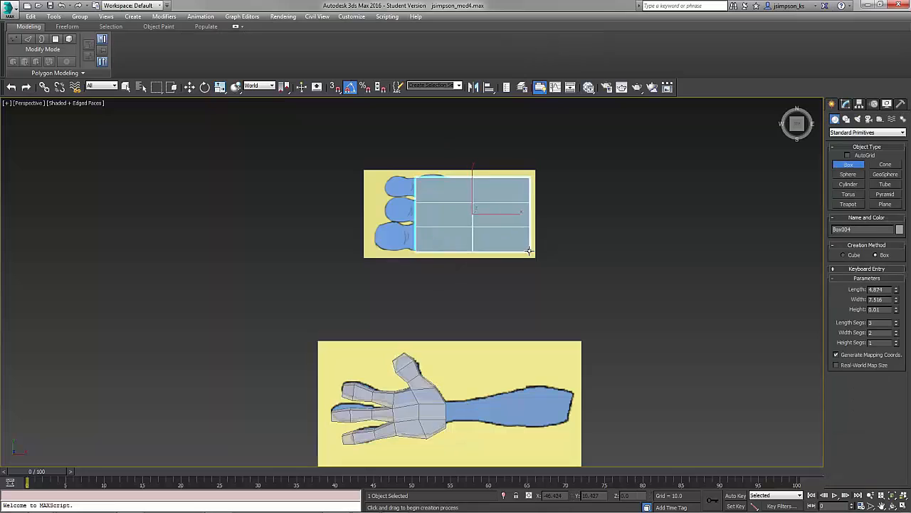
left_click(845, 104)
mouse_move(427, 320)
middle_mouse_down("alt")
mouse_move(396, 244)
mouse_move(513, 269)
middle_mouse_up("alt")
right_click(513, 268)
Select the foot box's edge loop, shift it, and connect edges to add extra loops across the foot.
left_click(854, 238)
double_click(487, 332)
key("w")
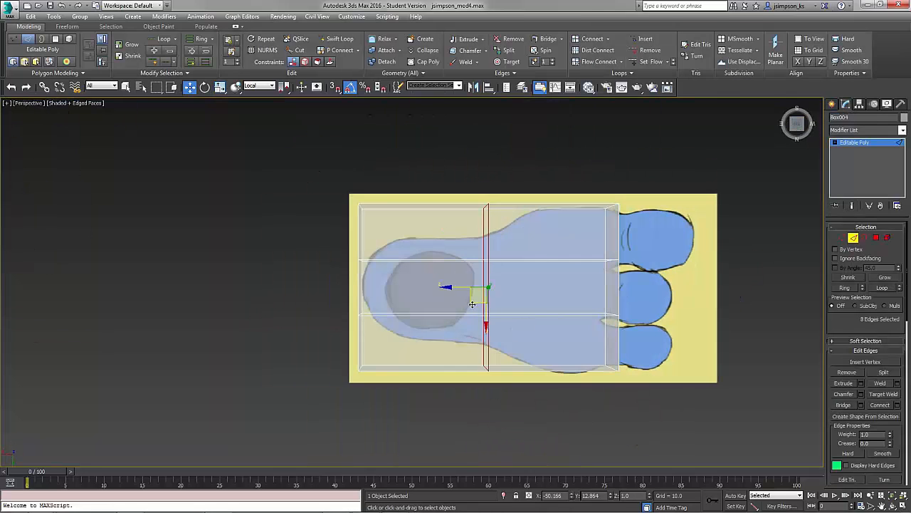
left_click(447, 314)
mouse_move(456, 287)
left_mouse_down()
mouse_move(506, 287)
mouse_move(451, 287)
left_mouse_up()
left_click(897, 404)
left_click(420, 287)
left_click(419, 328)
left_click(480, 231)
Select the heel-side edge loops and move them toward the heel.
double_click(479, 331)
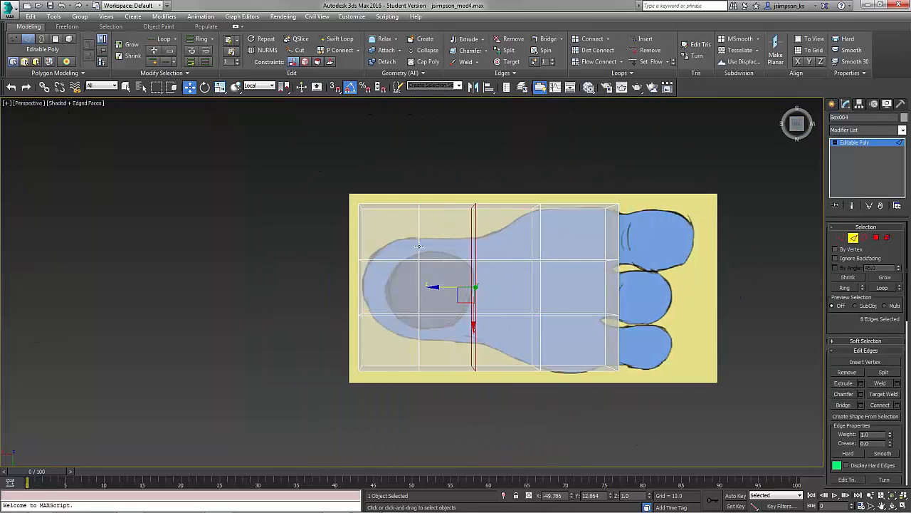
double_click(418, 331)
left_click_drag(395, 287, 363, 287)
Move the heel vertices in World coordinates to round the back of the foot.
left_click(842, 237)
left_click(272, 86)
left_click(255, 110)
left_click_drag(370, 218, 385, 247)
left_click_drag(317, 347, 374, 302)
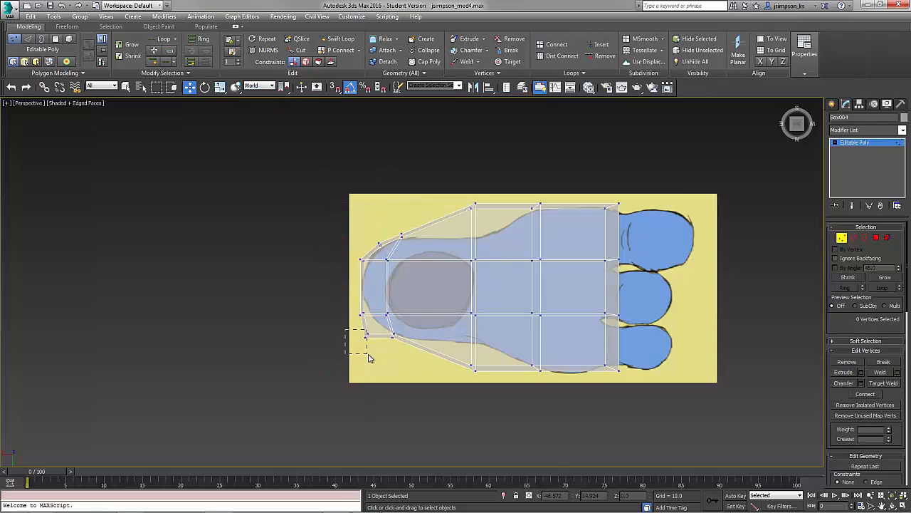
middle_click_drag(456, 235, 297, 361)
Select the front polygons of the foot and extrude them toward the toes.
left_click(875, 237)
middle_click_drag(427, 320, 499, 249, "alt")
left_click(287, 180)
left_click(368, 129, "ctrl")
left_click(861, 372)
left_click_drag(418, 301, 422, 340)
left_click(418, 315)
Select the three toe polygons and extrude them by 0.912.
middle_click_drag(456, 271, 524, 281, "alt")
left_click(853, 237)
double_click(409, 299)
left_click(449, 327, "ctrl")
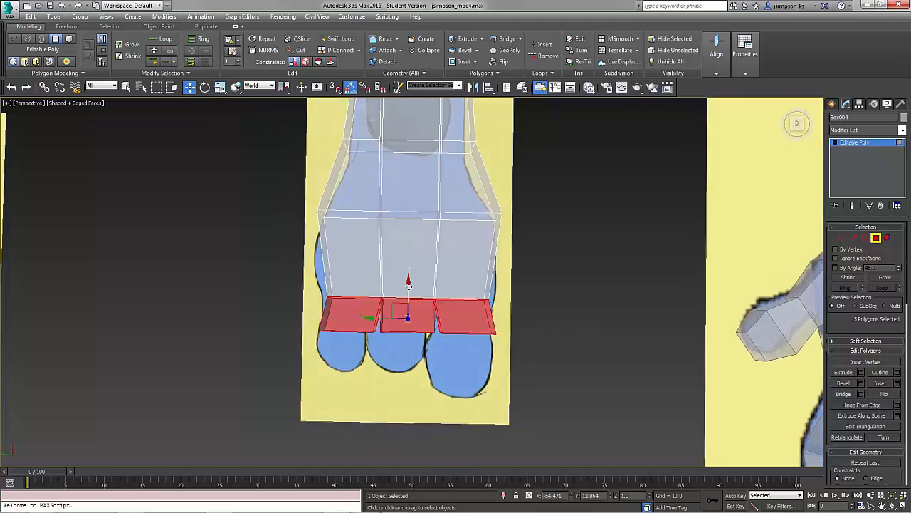
middle_click_drag(449, 327, 360, 268, "alt")
left_click_drag(361, 268, 345, 268)
left_click(860, 372)
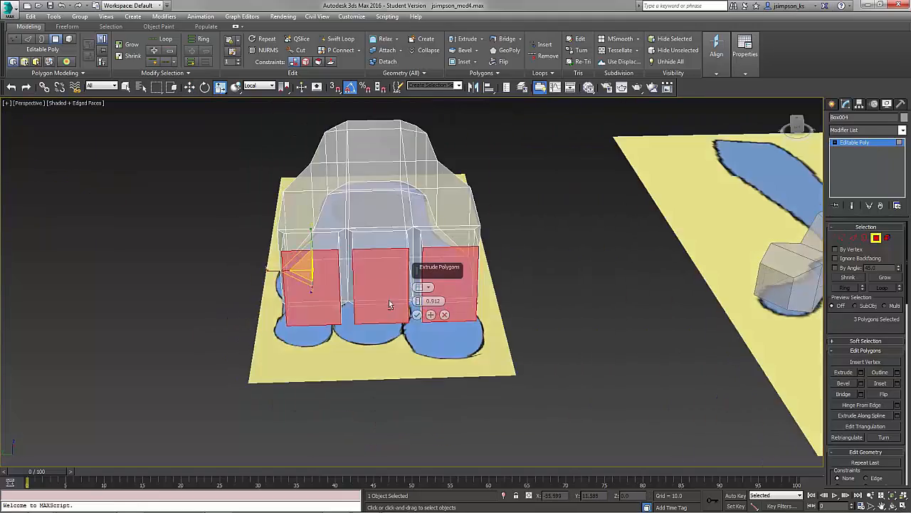
left_click(417, 314)
Select each toe polygon and move the toes down to match the reference.
middle_click_drag(390, 305, 420, 356, "alt")
key("w")
left_click(287, 339)
left_click(350, 349)
left_click(422, 349)
left_click_drag(427, 324, 425, 349)
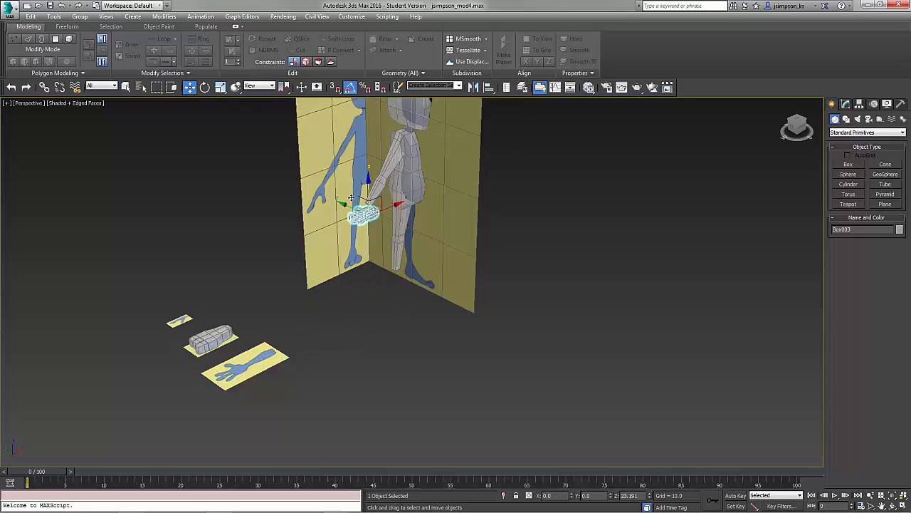
Rotate the hand model 90 degrees and move it to the end of the character's arm.
key("z")
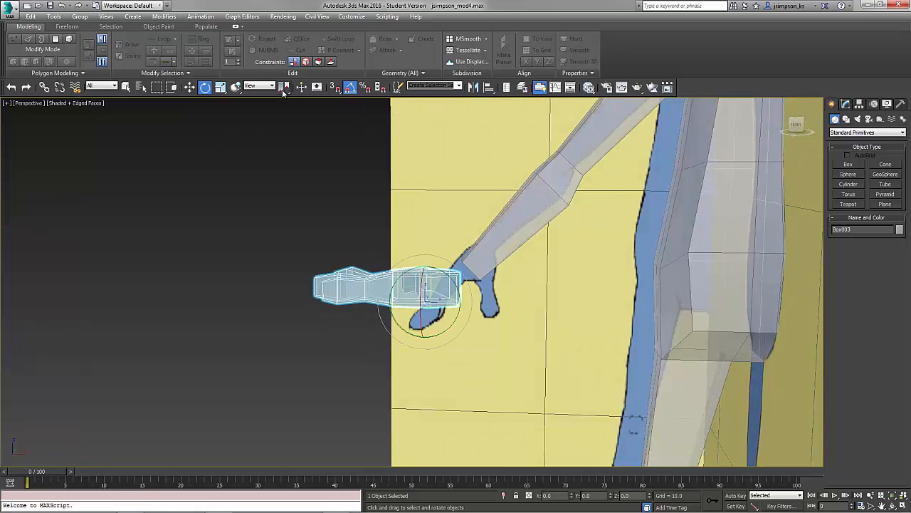
left_click_drag(424, 331, 420, 322)
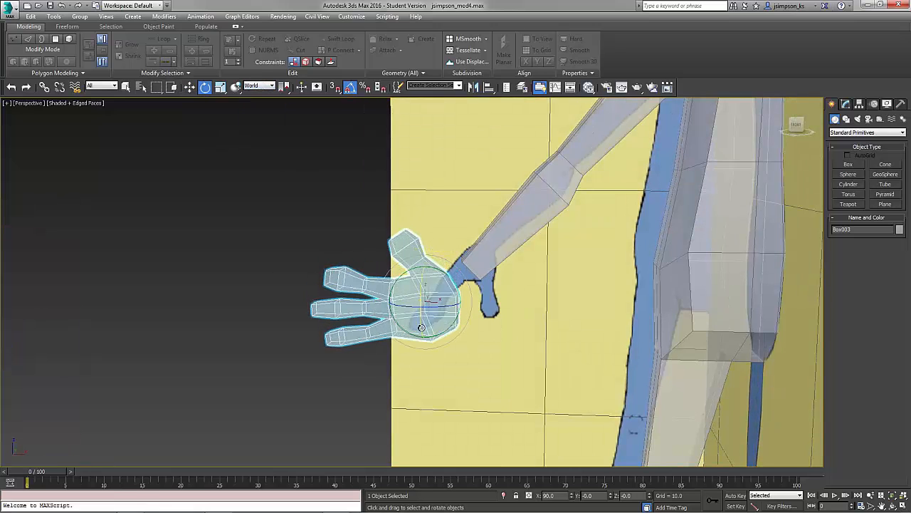
key("e")
mouse_move(458, 294)
left_mouse_down()
mouse_move(434, 299)
mouse_move(459, 294)
left_mouse_up()
middle_click_drag(510, 290, 564, 301, "alt")
scroll(563, 301, "down", 5)
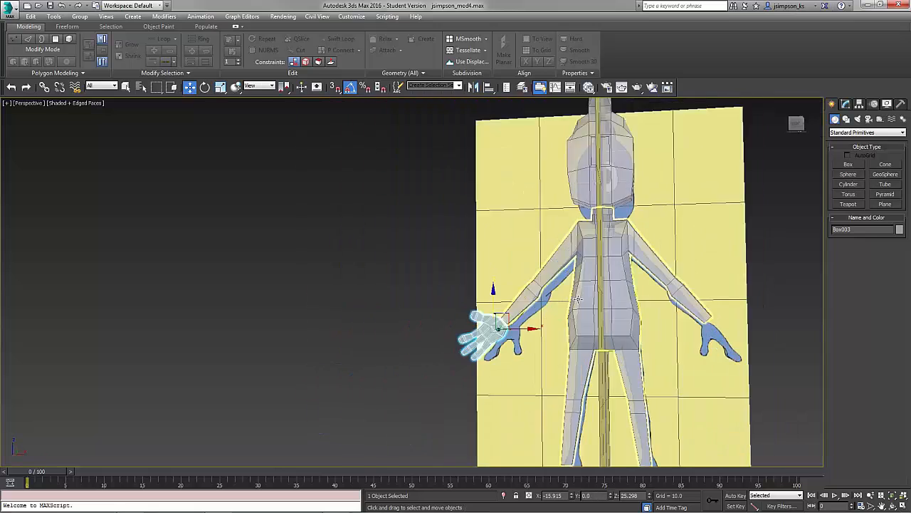
scroll(579, 297, "up", 3)
Select the body mesh and attach the hand model to it.
left_click(579, 297)
left_click(846, 103)
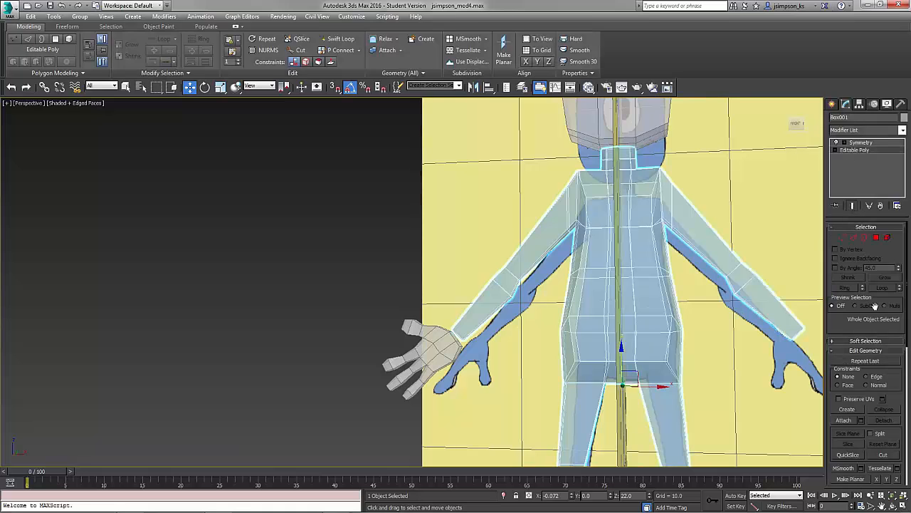
scroll(855, 345, "down", 3)
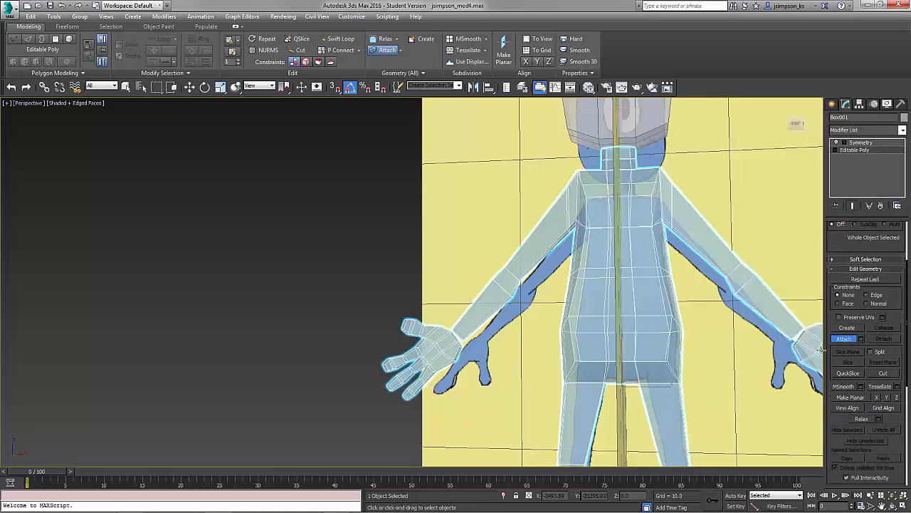
middle_click_drag(556, 302, 754, 176, "alt")
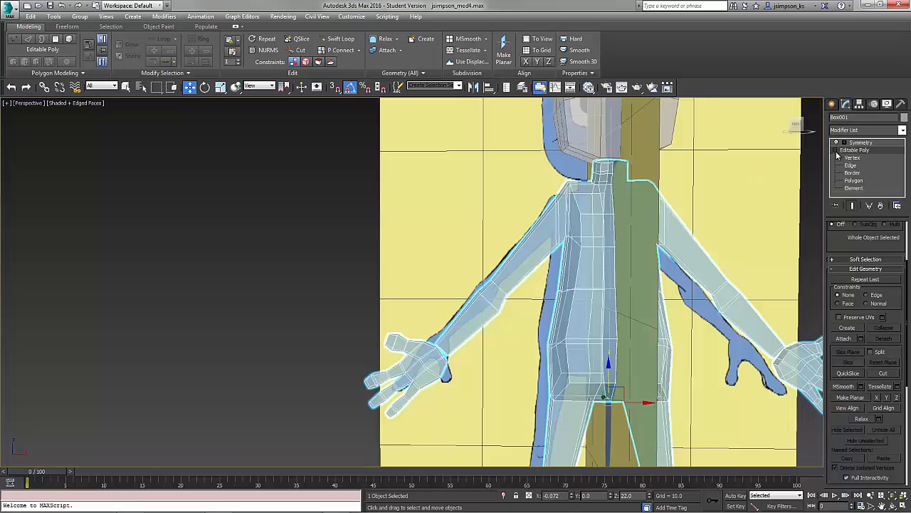
Select the hand element and move it to line up with the wrist.
left_click(855, 187)
left_click(493, 299)
left_click(415, 368)
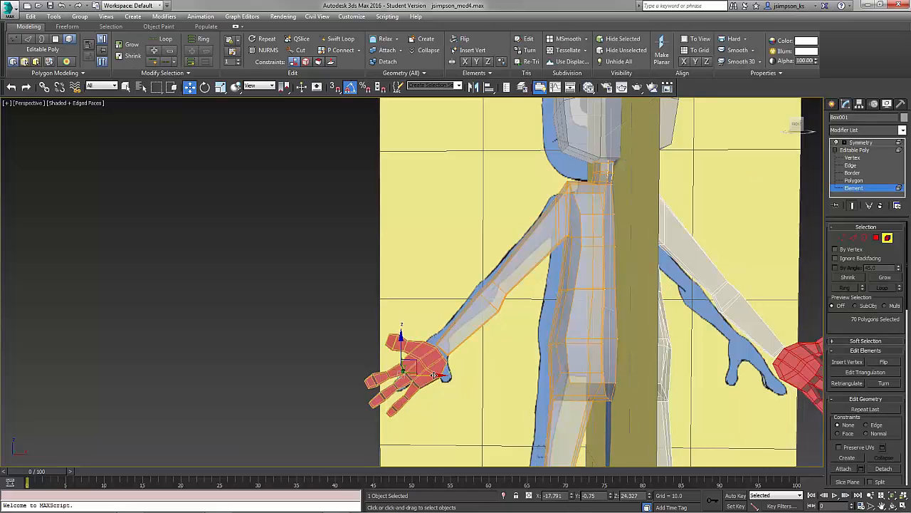
left_click_drag(432, 374, 407, 374)
left_click_drag(380, 342, 380, 364)
middle_click_drag(380, 365, 453, 297, "alt")
Delete the end cap polygons of the arm and the hand's wrist to open them.
scroll(434, 350, "up", 5)
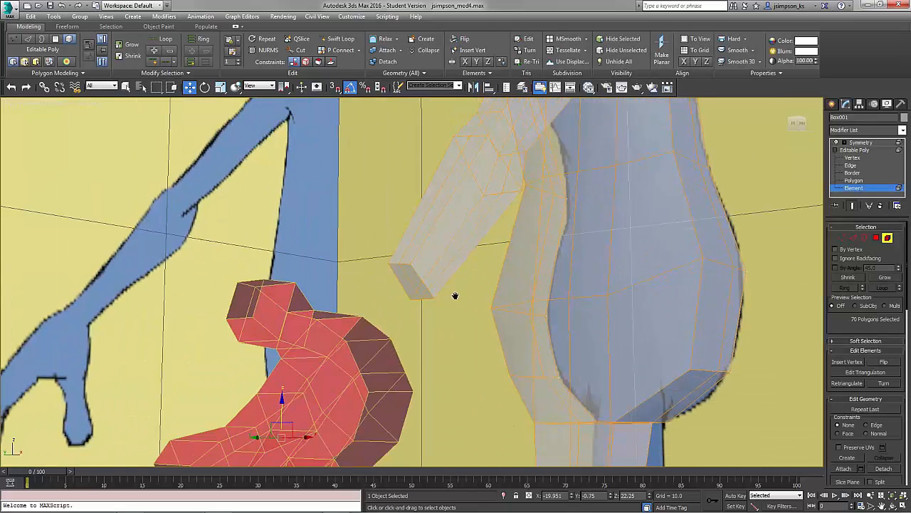
key("4")
left_click(417, 279)
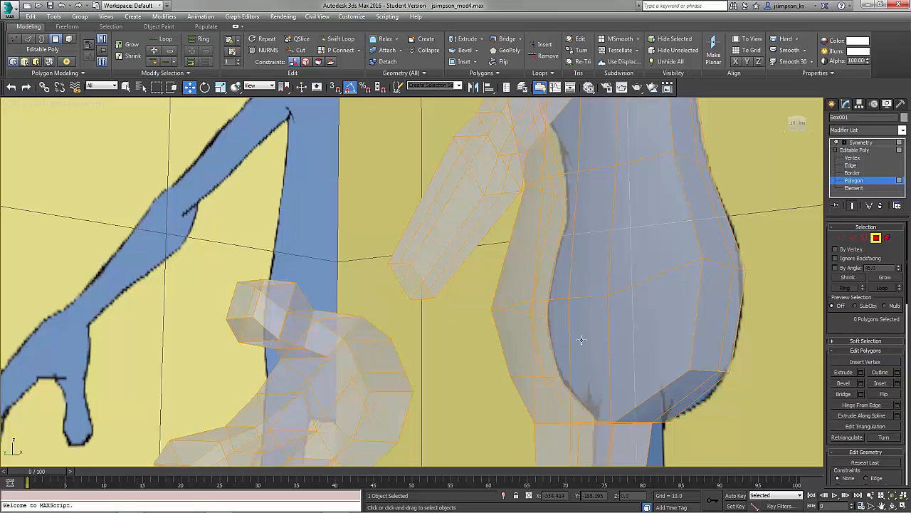
middle_click_drag(567, 309, 385, 295, "alt")
left_click(349, 275)
scroll(348, 275, "up", 5)
key("Delete")
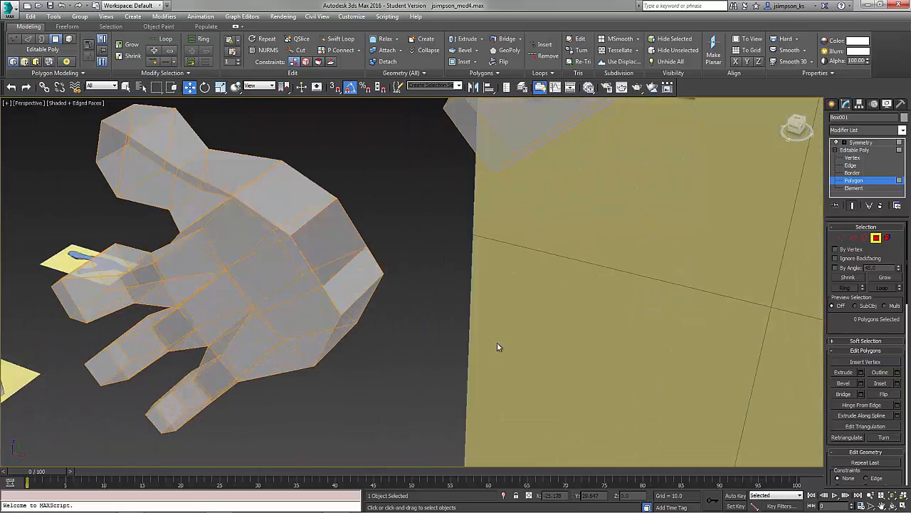
middle_click_drag(497, 347, 645, 282, "alt")
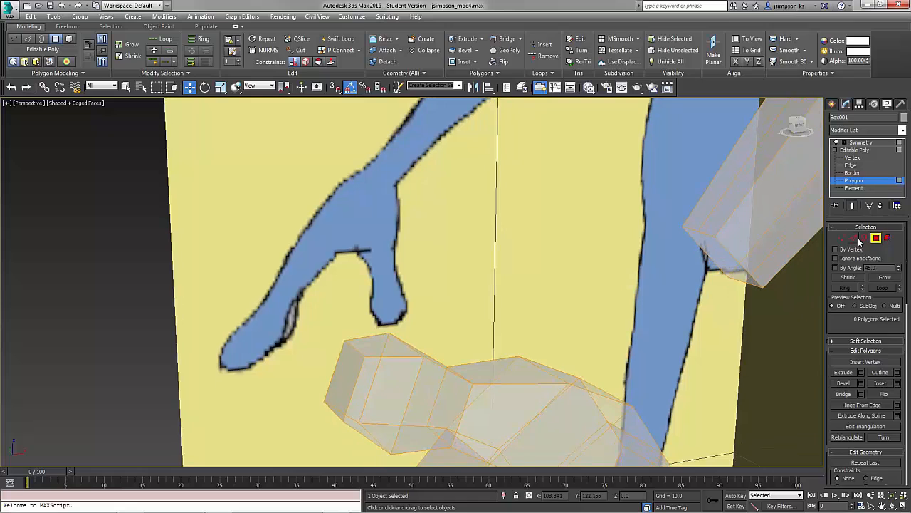
left_click(855, 239)
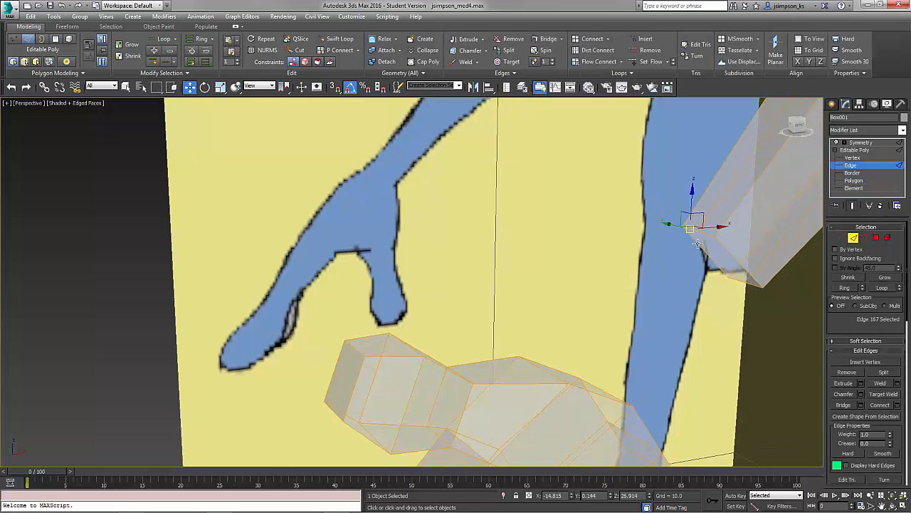
middle_click_drag(703, 300, 571, 374, "alt")
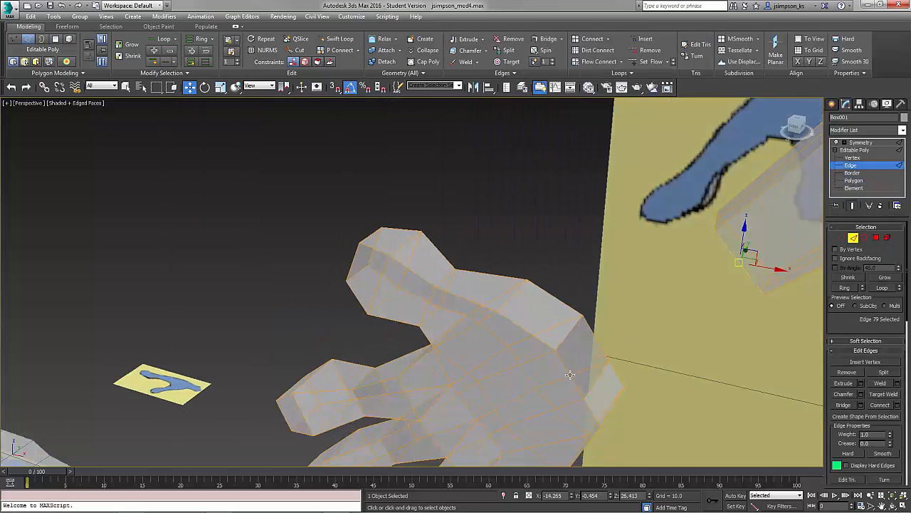
middle_click_drag(598, 404, 577, 345, "alt")
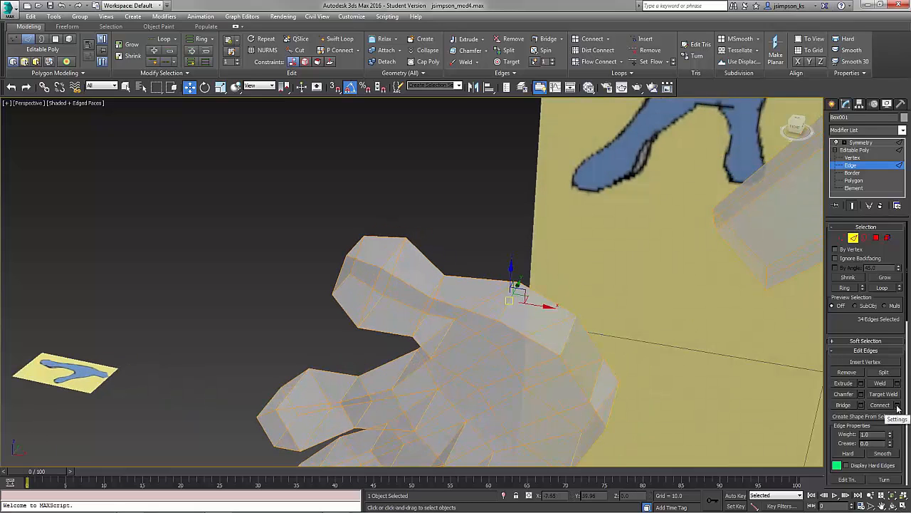
middle_click_drag(600, 353, 449, 331, "alt")
left_click(887, 238)
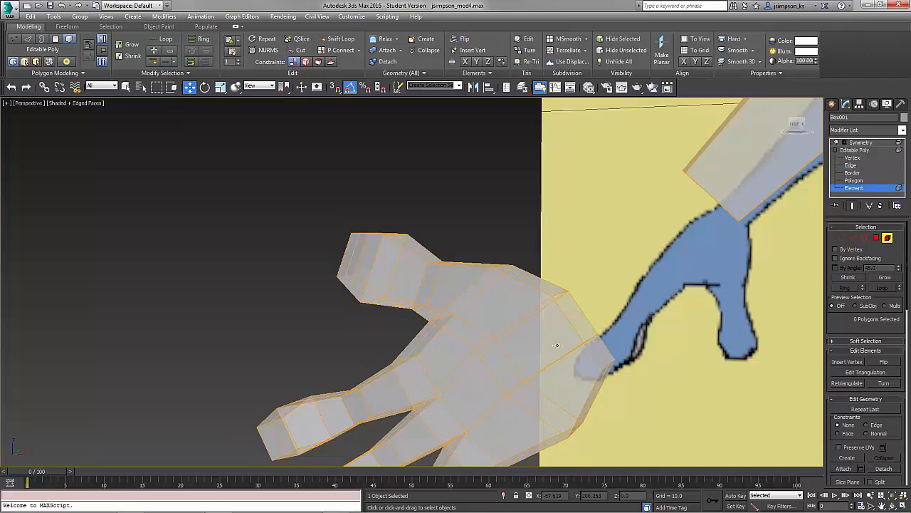
Select the hand element and rotate it to line up with the arm's end.
left_click(555, 348)
middle_click_drag(470, 423, 359, 320)
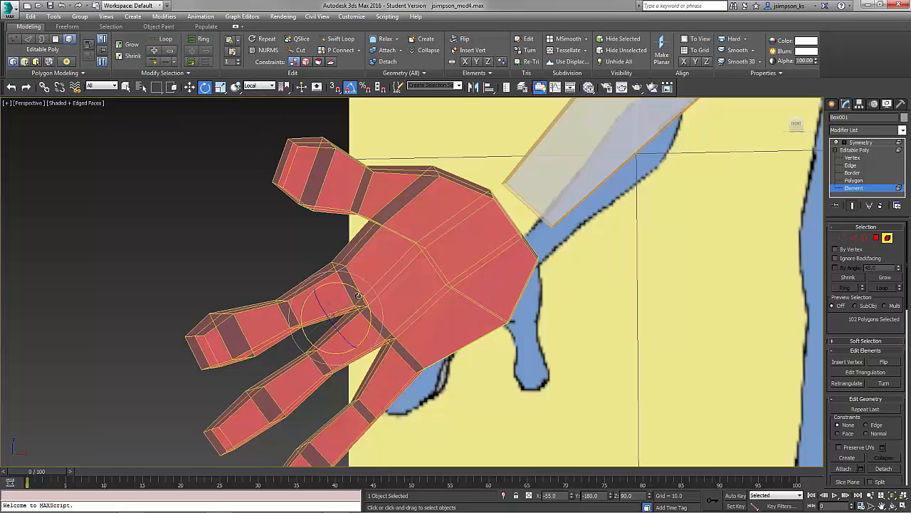
left_click_drag(358, 296, 320, 302)
middle_click_drag(427, 313, 794, 133, "alt")
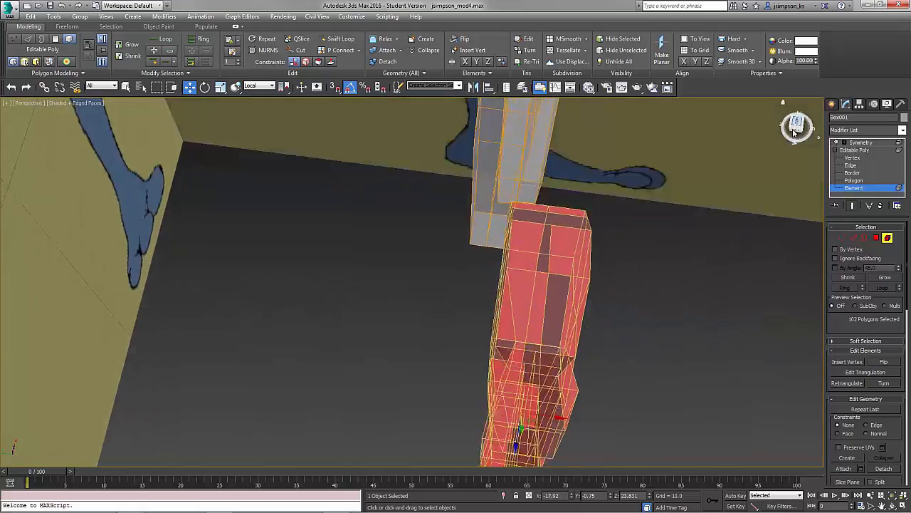
left_click(795, 133)
middle_click_drag(443, 314, 562, 239, "alt")
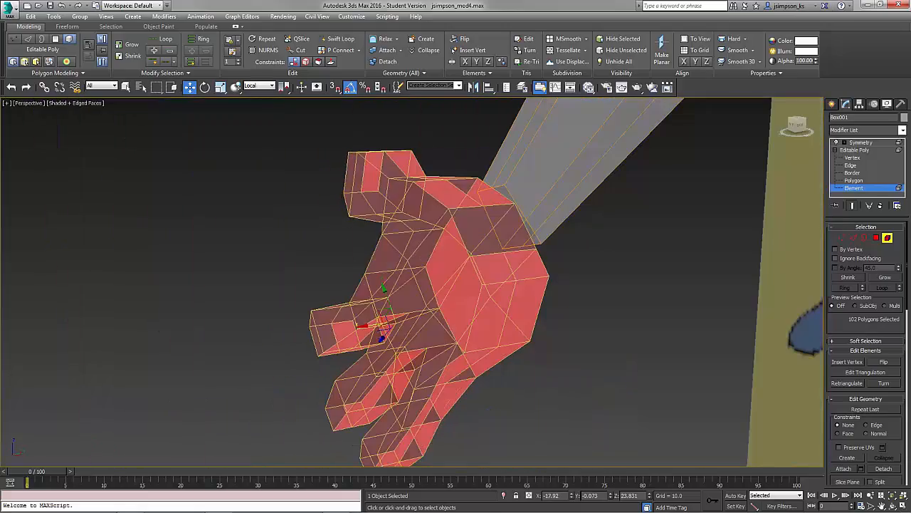
Select the open borders of the arm and wrist and bridge them together.
key("3")
middle_click_drag(483, 253, 579, 305, "alt")
middle_click_drag(751, 372, 550, 296, "alt")
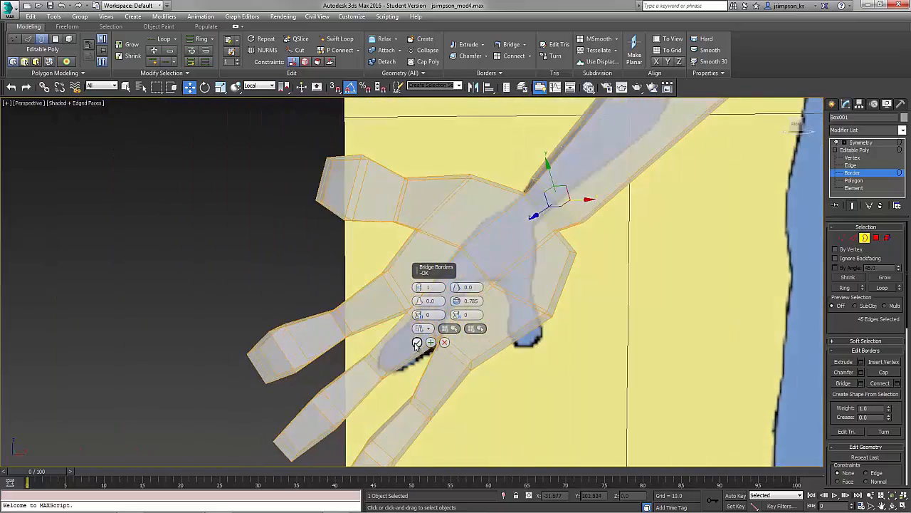
left_click(417, 342)
Orbit and zoom around the wrist to inspect the bridged connection.
middle_click_drag(528, 359, 249, 317, "alt")
scroll(537, 332, "down", 5)
scroll(555, 279, "up", 5)
scroll(555, 279, "up", 1)
middle_click_drag(556, 280, 675, 252)
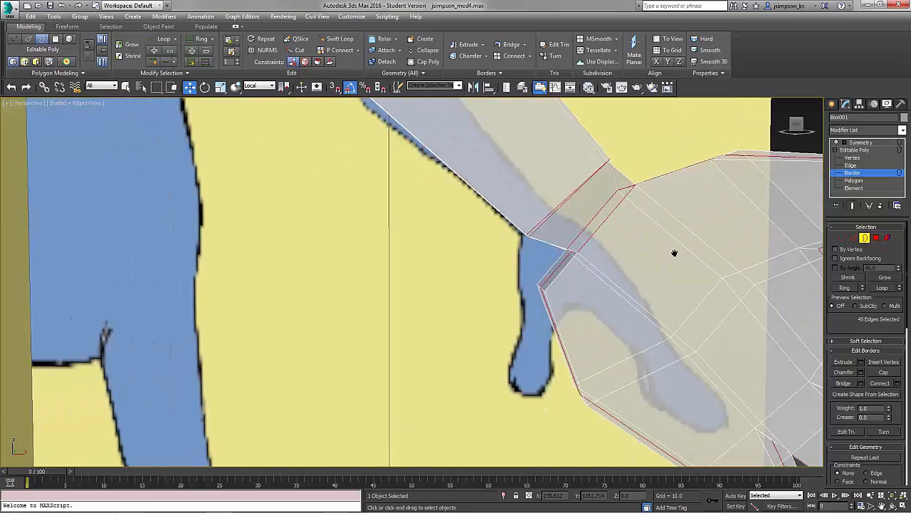
scroll(594, 279, "down", 6)
middle_click_drag(491, 299, 517, 331)
scroll(526, 320, "down", 3)
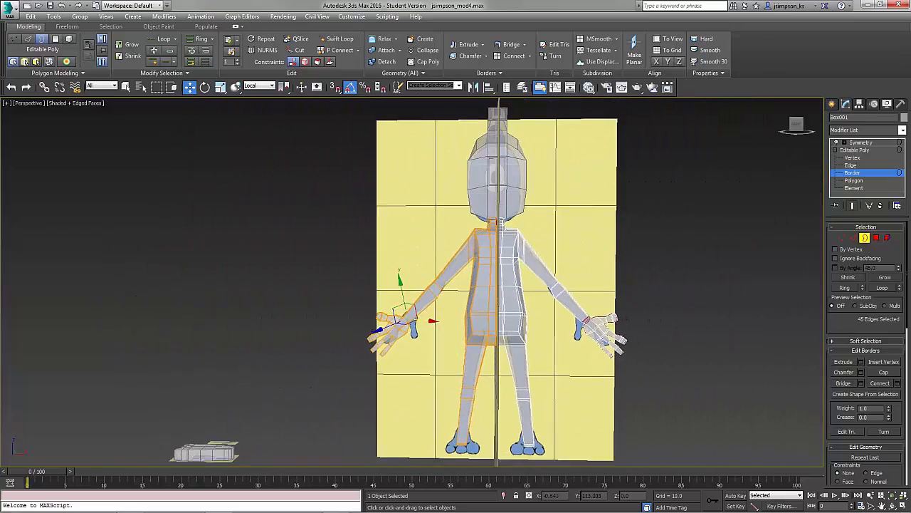
Select the foot model and move it to the bottom of the character's leg.
left_click(865, 239)
left_click(832, 104)
left_click(659, 265)
middle_click_drag(659, 266, 456, 299, "alt")
left_click(439, 342)
key("w")
left_click_drag(439, 342, 500, 347)
key("q")
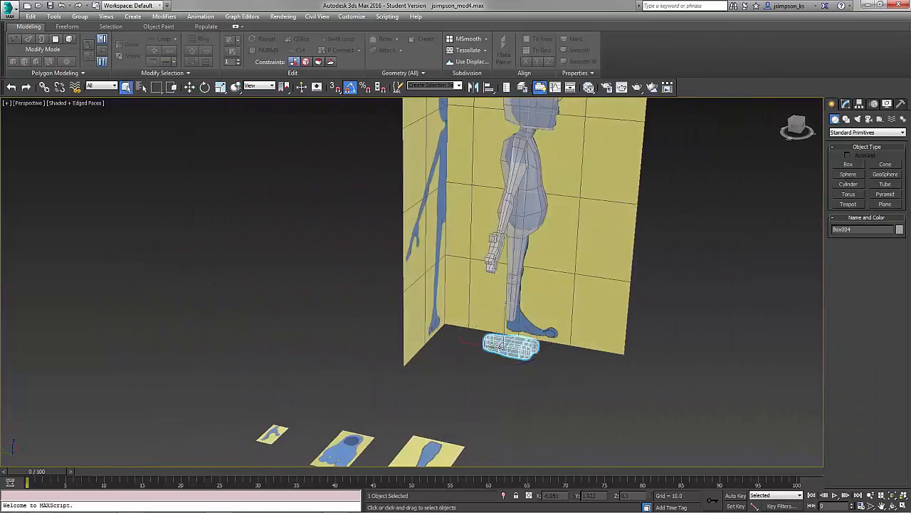
middle_click_drag(500, 347, 470, 334, "alt")
Adjust the foot model's position under the leg from another angle.
scroll(470, 335, "up", 5)
left_click(430, 285)
left_click(845, 104)
middle_click_drag(427, 356, 434, 437, "alt")
left_click(448, 411)
key("e")
Select the body mesh and attach the foot model to it.
left_click(875, 238)
left_click(876, 238)
middle_click_drag(428, 388, 491, 356, "alt")
left_click(488, 213)
left_click(844, 420)
left_click(478, 436)
middle_click_drag(478, 435, 497, 386, "alt")
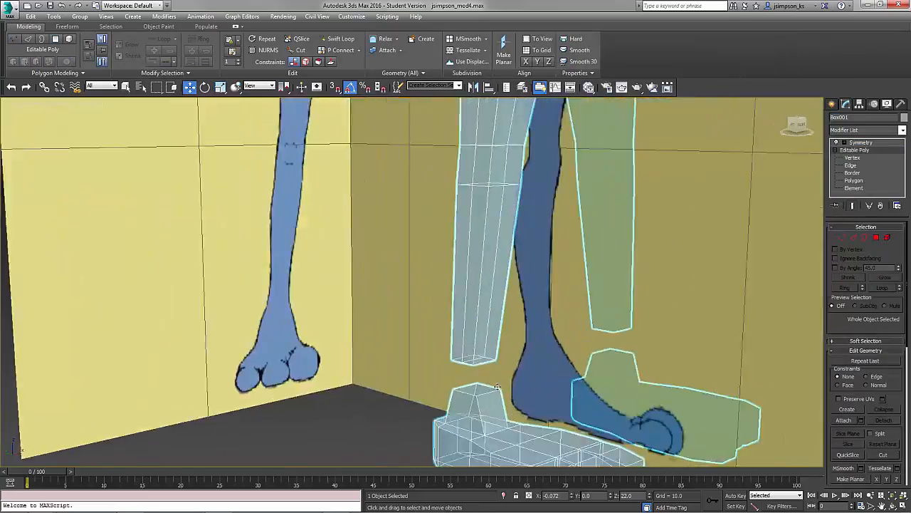
Select the foot element and nudge it into place under the leg.
left_click(876, 237)
left_click(533, 315)
left_click(533, 275, "ctrl")
left_click(854, 238)
middle_click_drag(671, 313, 549, 335, "alt")
left_click(887, 238)
left_click(563, 313)
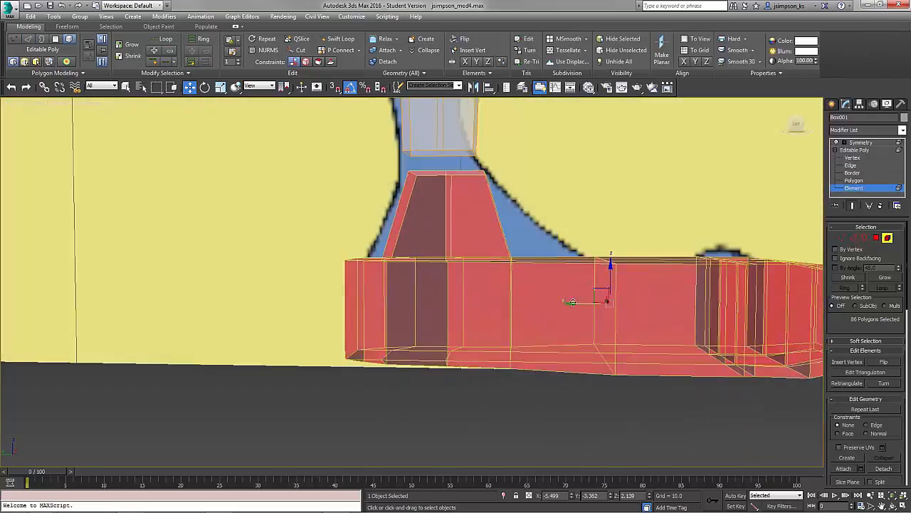
left_click_drag(572, 302, 565, 302)
left_click(864, 238)
mouse_move(565, 302)
middle_mouse_down("alt")
mouse_move(482, 159)
mouse_move(456, 214)
middle_mouse_up("alt")
scroll(455, 284, "down", 8)
left_click(876, 238)
left_click(875, 238)
Toggle the viewport's Edged Faces display mode.
left_click(79, 103)
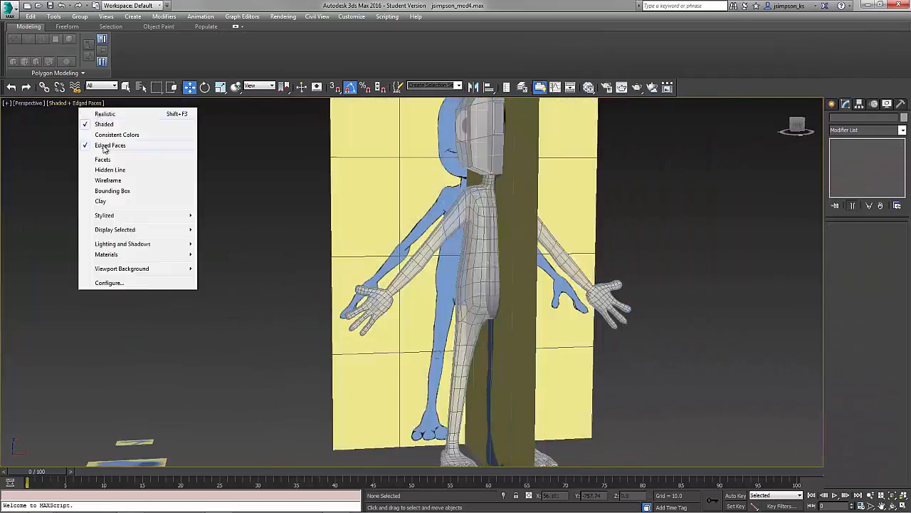
left_click(106, 148)
middle_click_drag(498, 284, 470, 270, "alt")
left_click(57, 104)
left_click(78, 147)
scroll(456, 285, "down", 5)
Select both reference planes and move them aside from the character.
left_click(479, 297)
left_click(454, 295, "ctrl")
left_click_drag(450, 247, 71, 284)
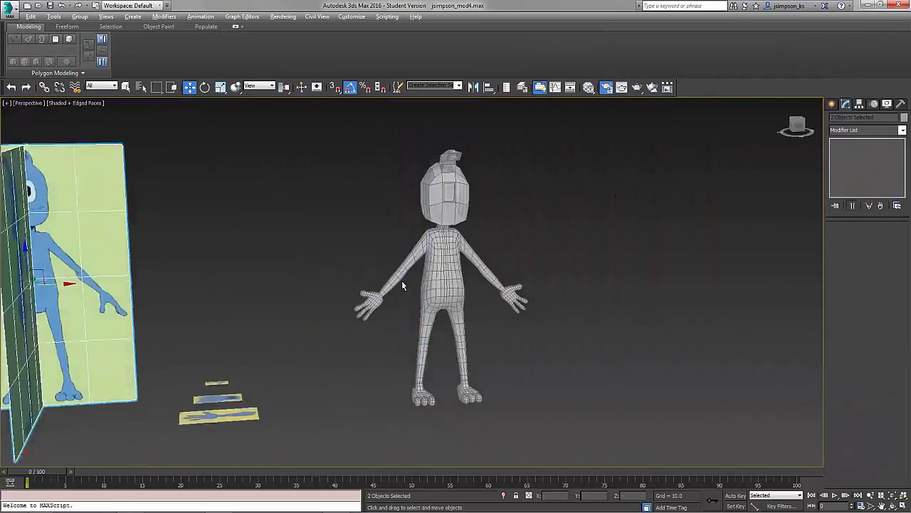
Clone the body mesh as a copy by moving it to the side.
middle_click_drag(403, 284, 412, 259, "alt")
left_click(445, 274)
left_click(857, 150)
left_click(266, 49)
left_click_drag(475, 323, 778, 322, "shift")
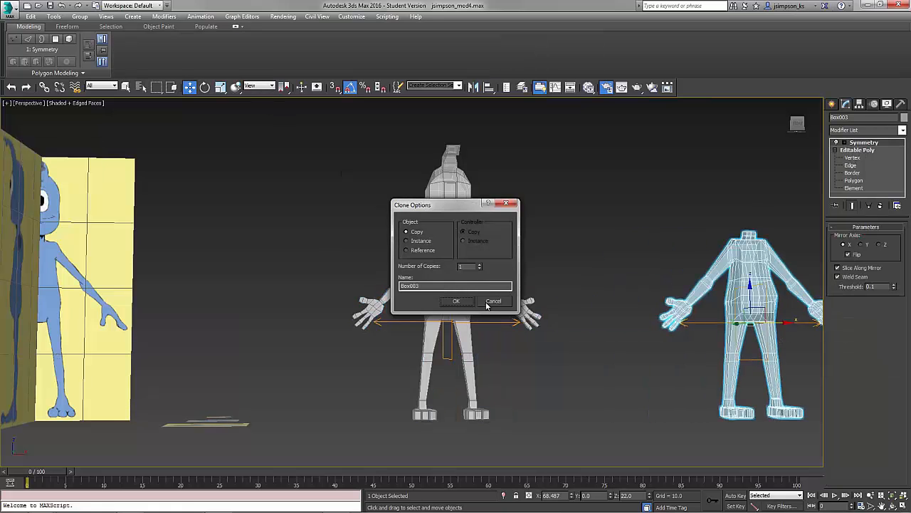
left_click(456, 301)
Move the head model down toward the body and back up again.
mouse_move(498, 264)
middle_mouse_down("alt")
mouse_move(550, 286)
mouse_move(559, 302)
middle_mouse_up("alt")
left_click(492, 328)
left_click_drag(852, 117, 634, 110)
left_click(799, 325)
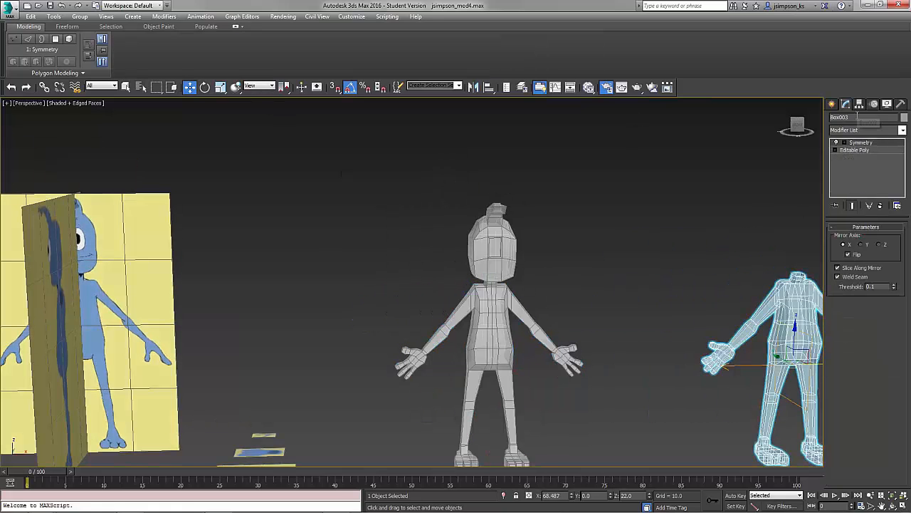
scroll(530, 379, "up", 4)
middle_click_drag(529, 379, 492, 331)
left_click(503, 187)
middle_click_drag(502, 189, 492, 308)
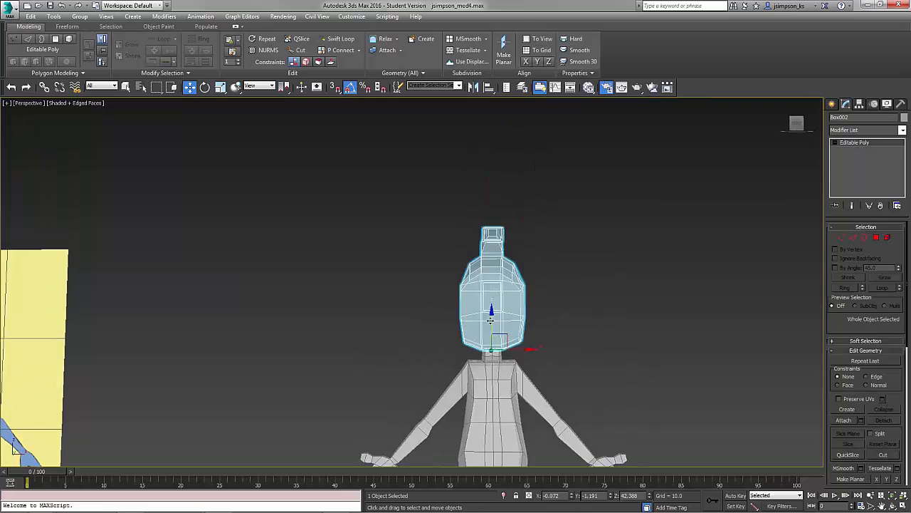
left_click_drag(492, 315, 492, 203)
scroll(499, 349, "up", 5)
scroll(541, 370, "up", 5)
left_click(595, 383)
Delete the top cap polygon of the body's neck.
left_click(854, 150)
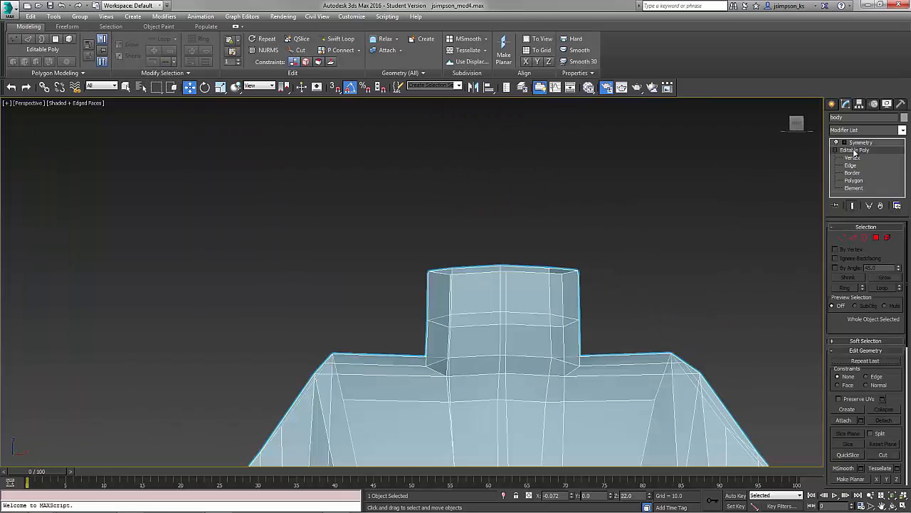
left_click(853, 206)
mouse_move(531, 356)
middle_mouse_down("alt")
mouse_move(579, 358)
mouse_move(531, 356)
middle_mouse_up("alt")
middle_click_drag(531, 356, 564, 233)
key("1")
scroll(590, 331, "down", 10)
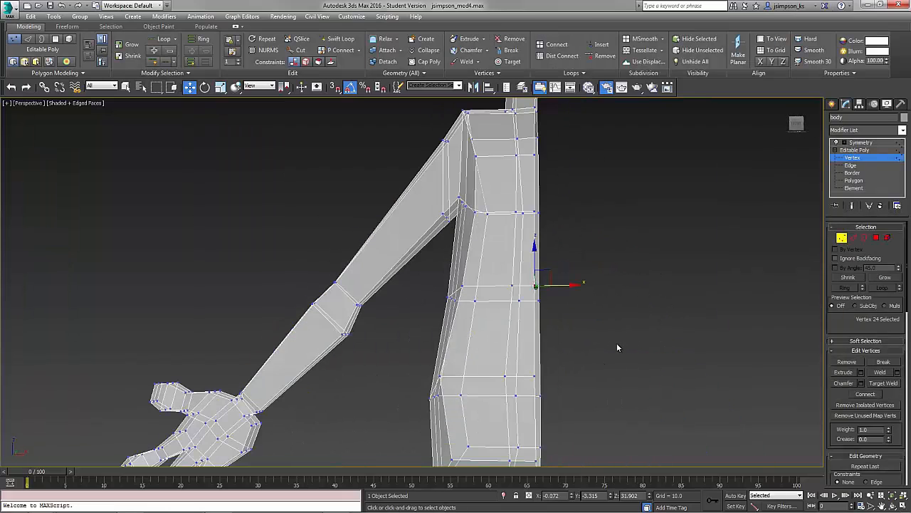
scroll(508, 275, "up", 3)
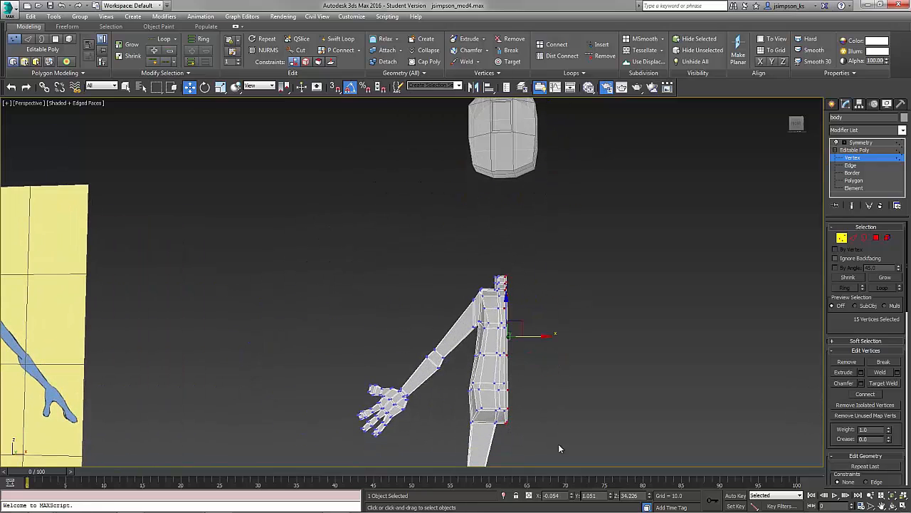
left_click(843, 238)
middle_click_drag(527, 313, 581, 339, "alt")
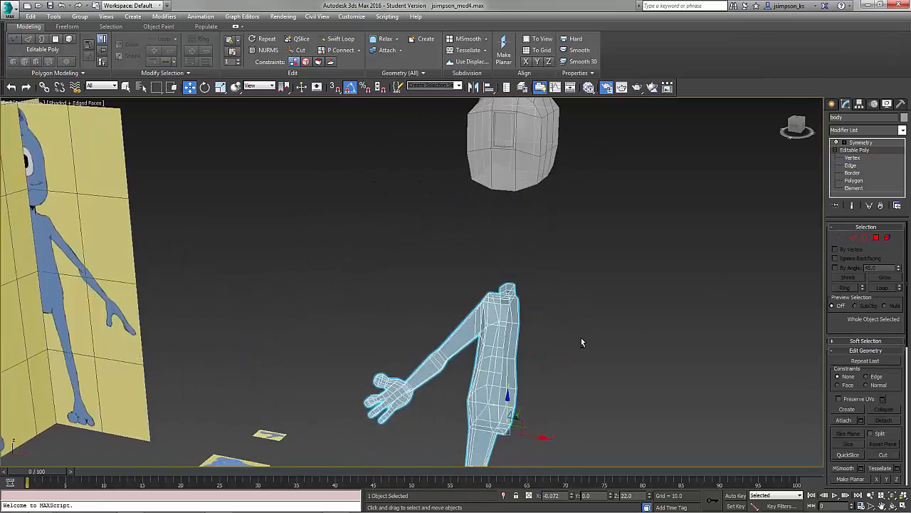
scroll(570, 329, "up", 6)
left_click(876, 238)
left_click(493, 262)
left_click(514, 296, "ctrl")
key("Delete")
Collapse the body's Symmetry modifier into the editable poly.
left_click(876, 238)
left_click(853, 205)
middle_click_drag(462, 340, 616, 396, "alt")
middle_click_drag(578, 302, 580, 263, "alt")
scroll(580, 271, "down", 6)
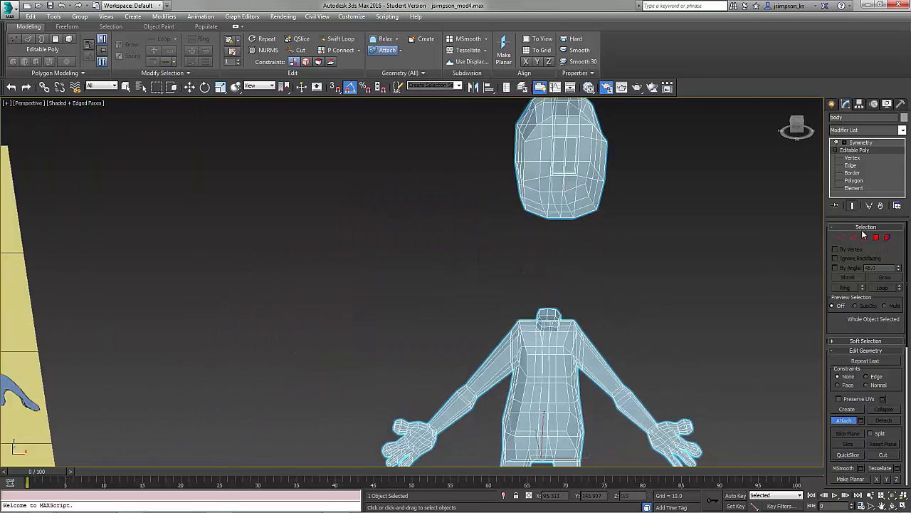
left_click(856, 142)
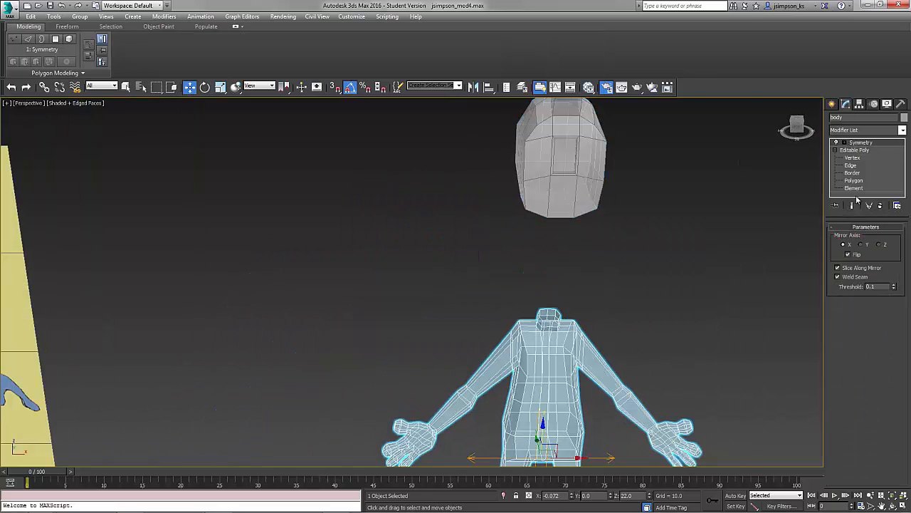
right_click(857, 142)
left_click(820, 241)
key("Return")
scroll(534, 324, "up", 6)
scroll(594, 301, "down", 7)
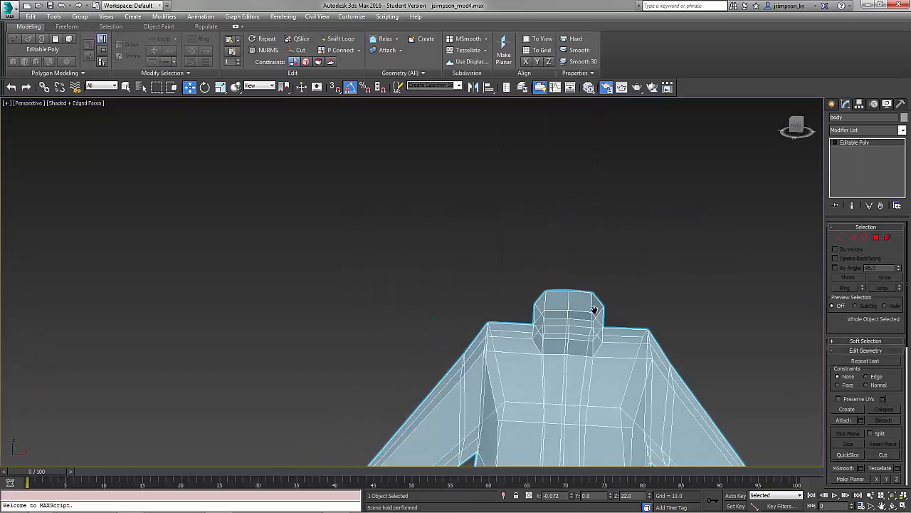
Attach the head model to the body and move the head element down toward the neck.
left_click(845, 424)
left_click(887, 237)
middle_click_drag(562, 235, 633, 239, "alt")
middle_click_drag(570, 171, 566, 321)
left_click(541, 242)
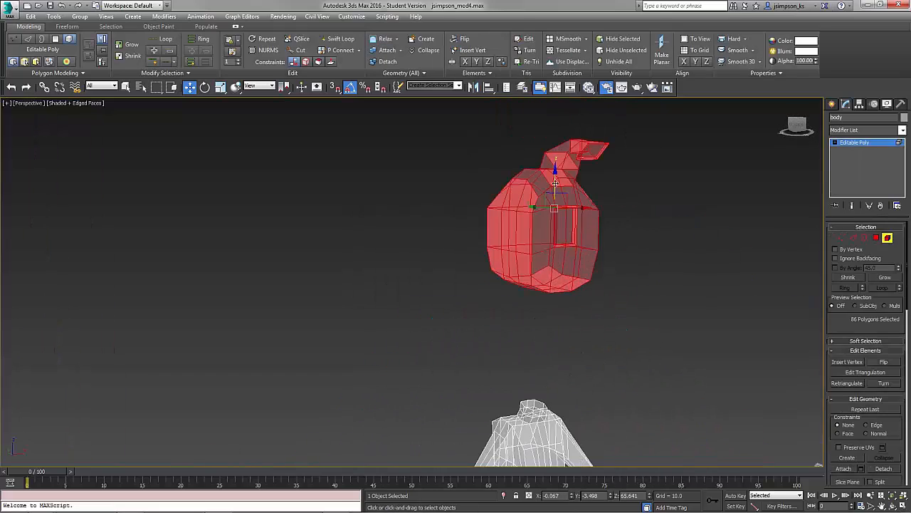
left_click_drag(554, 173, 555, 274)
middle_click_drag(570, 299, 634, 263, "alt")
scroll(556, 370, "up", 6)
Select the edge loops around the neck top and the head's underside.
key("4")
key("2")
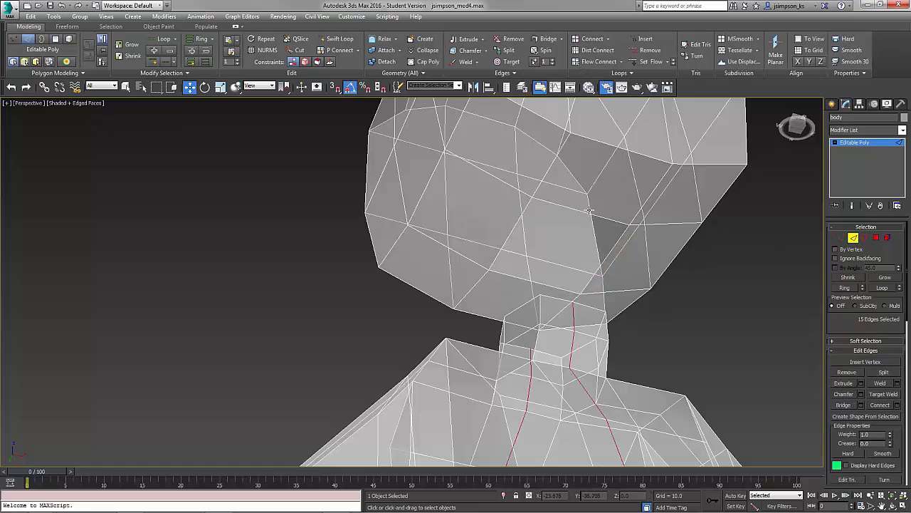
middle_click_drag(524, 278, 490, 327, "alt")
left_click(601, 294)
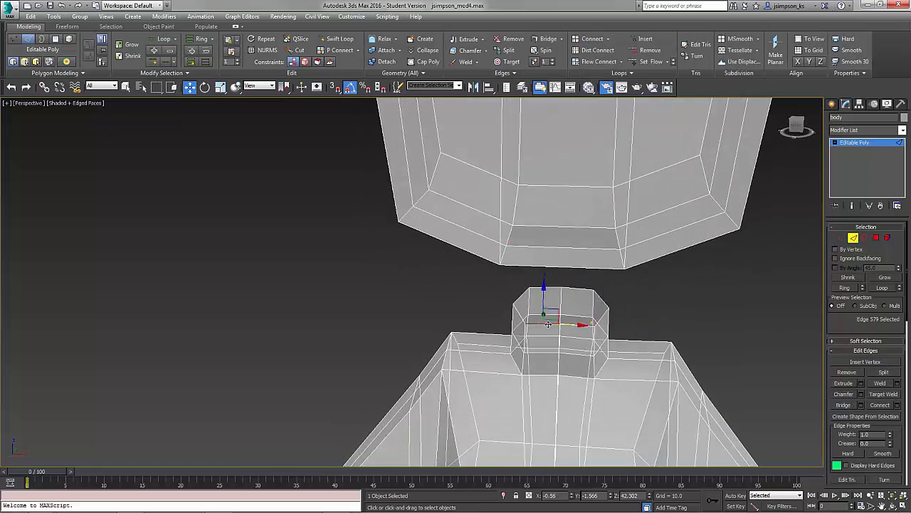
middle_click_drag(548, 324, 585, 187, "alt")
key("3")
left_click(853, 237)
left_click(617, 148)
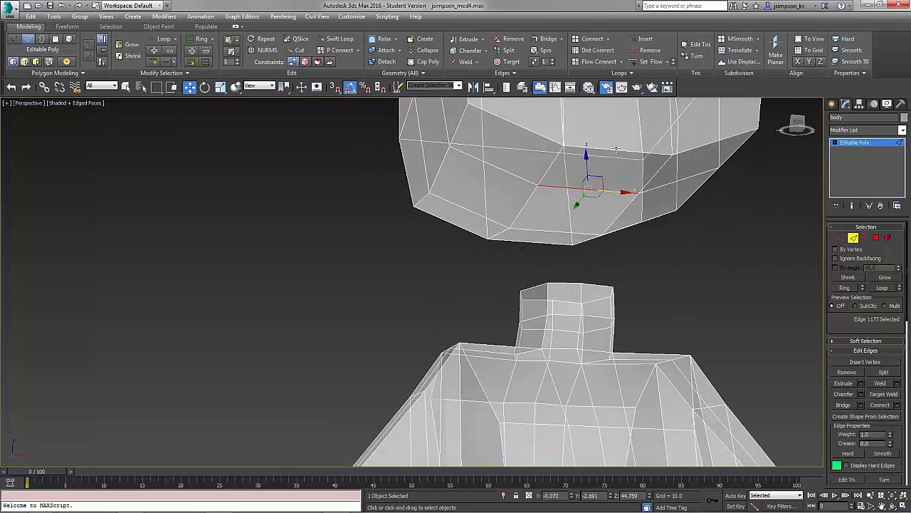
left_click(537, 242, "ctrl")
left_click(622, 213, "ctrl")
middle_click_drag(624, 211, 706, 136, "alt")
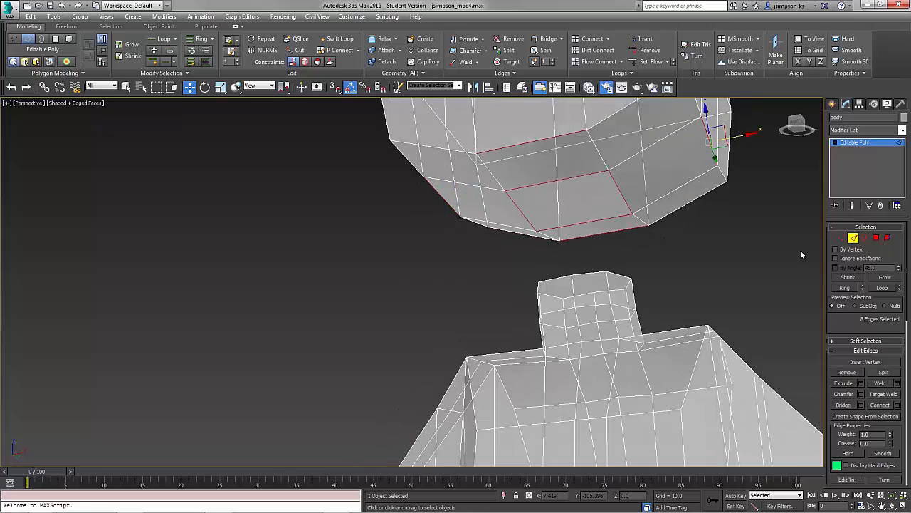
middle_click_drag(683, 264, 626, 250, "alt")
left_click(417, 328)
middle_click_drag(541, 306, 684, 284, "alt")
Select the head element and move it down closer to the neck.
left_click(887, 238)
left_click(641, 214)
middle_click_drag(640, 214, 626, 199, "alt")
scroll(619, 185, "down", 4)
middle_click_drag(610, 140, 559, 203, "alt")
scroll(588, 252, "up", 5)
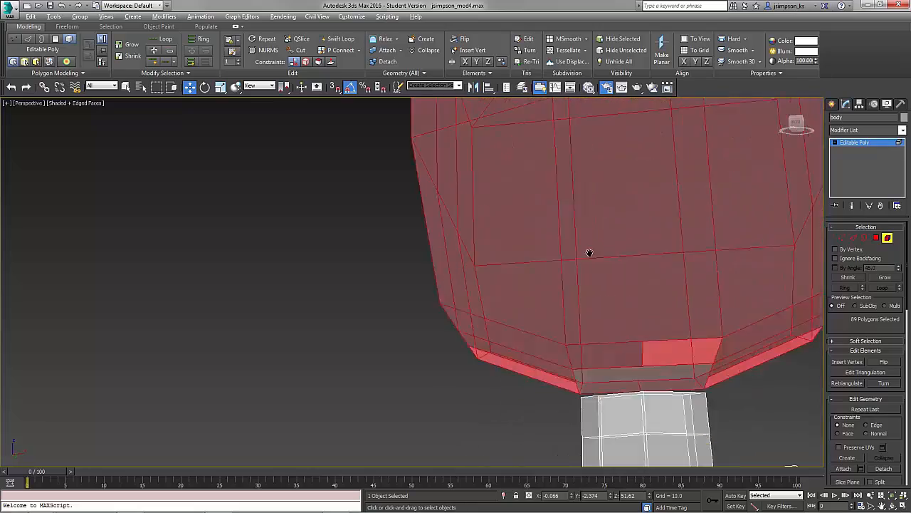
Select the open borders at the neck top and the head's underside and bridge them to join the head to the neck.
key("3")
middle_click_drag(614, 225, 576, 240, "alt")
left_click(574, 244)
left_click(570, 269, "ctrl")
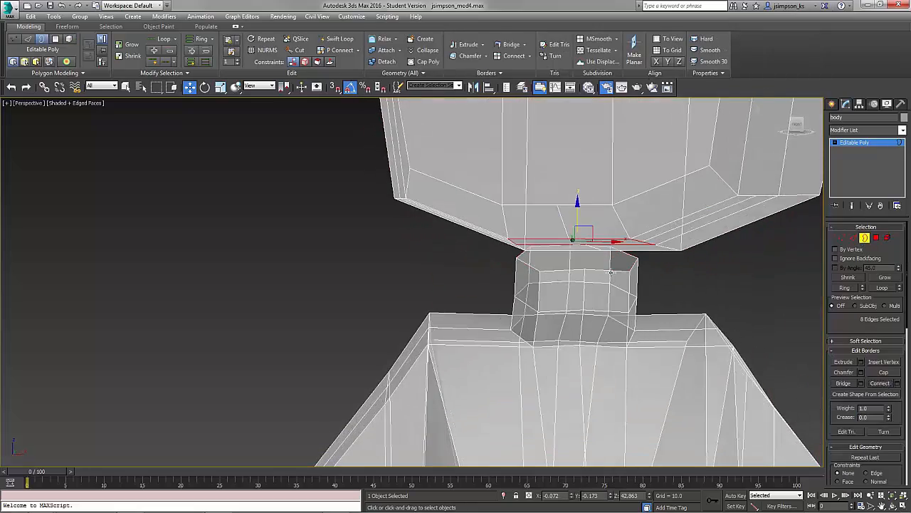
left_click(862, 384)
middle_click_drag(654, 327, 527, 313, "alt")
left_click(419, 342)
middle_click_drag(605, 335, 662, 321, "alt")
scroll(662, 313, "down", 5)
left_click(864, 238)
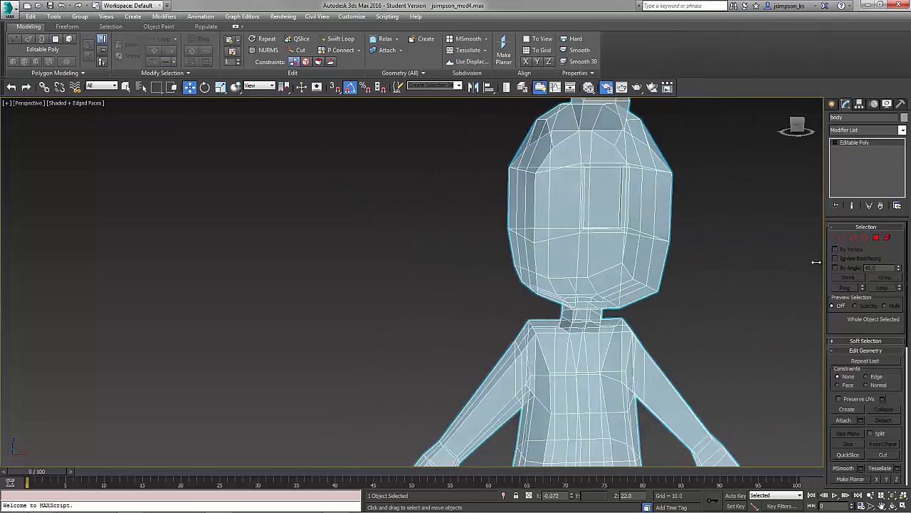
Enable NURMS smoothing on the body mesh and switch the viewport to shaded display without edged faces.
scroll(605, 299, "down", 4)
left_click(265, 49)
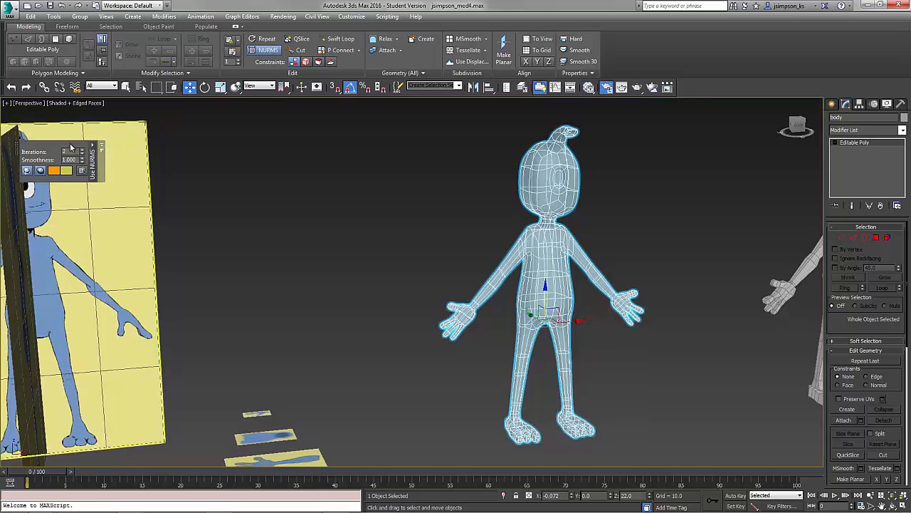
left_click(83, 104)
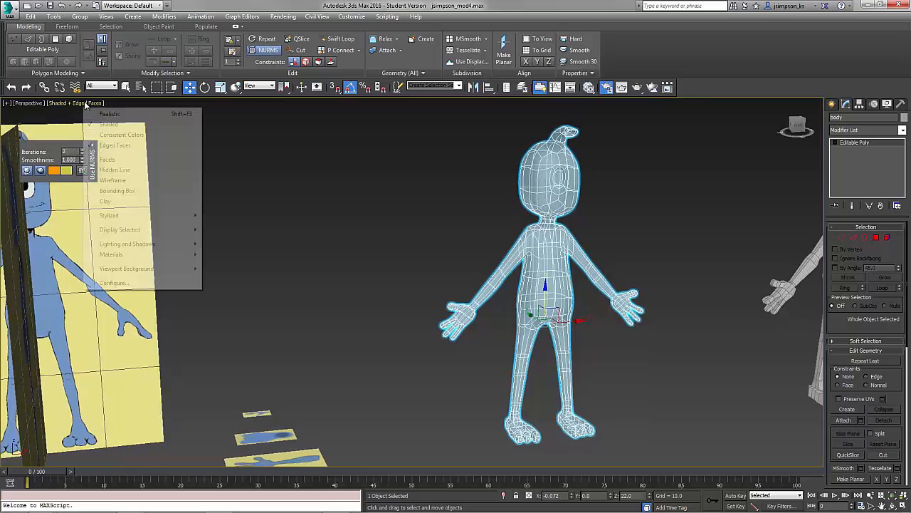
left_click(112, 146)
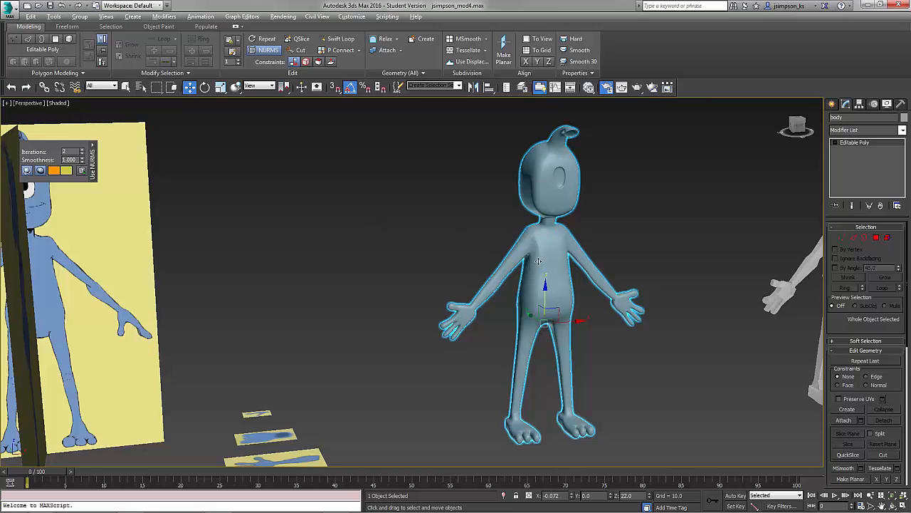
middle_click_drag(443, 254, 419, 309, "alt")
middle_click_drag(581, 320, 598, 313, "alt")
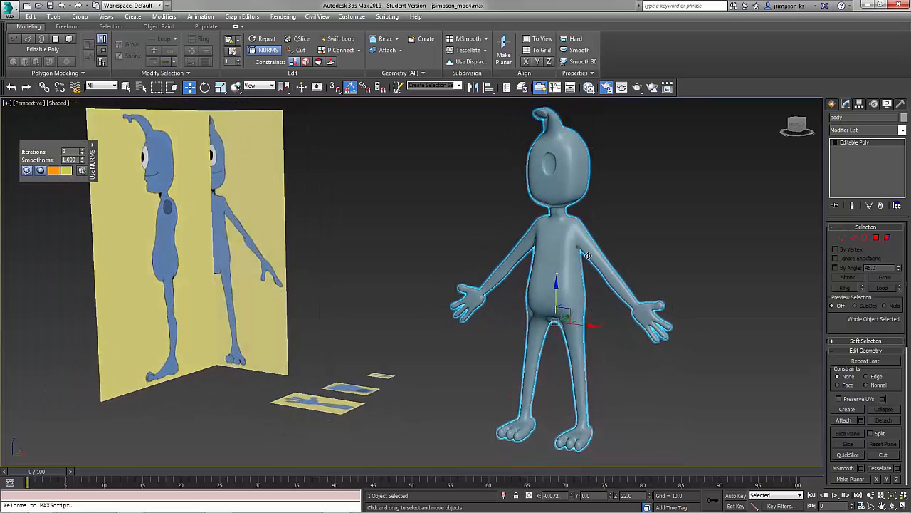